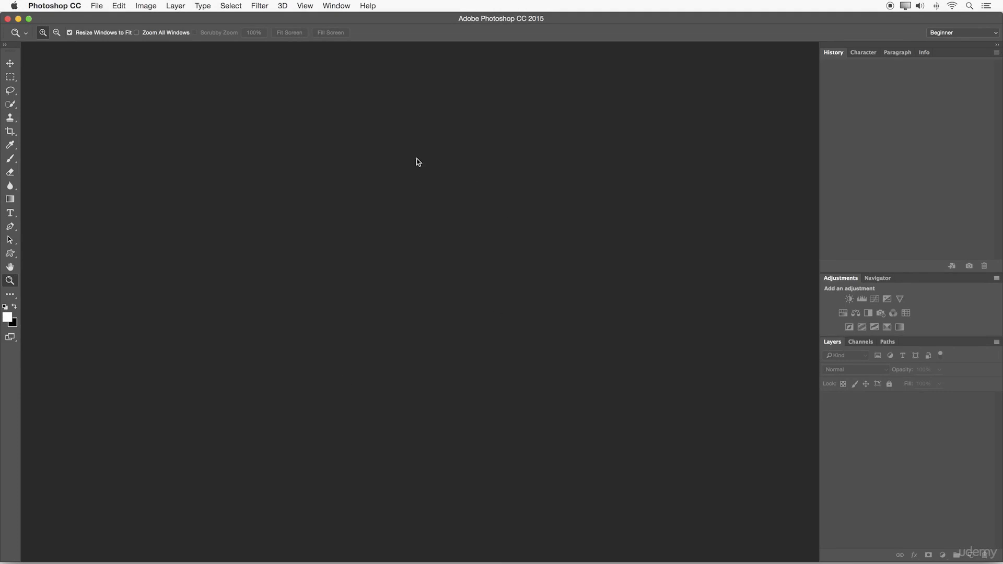
left_click(97, 5)
left_click(104, 18)
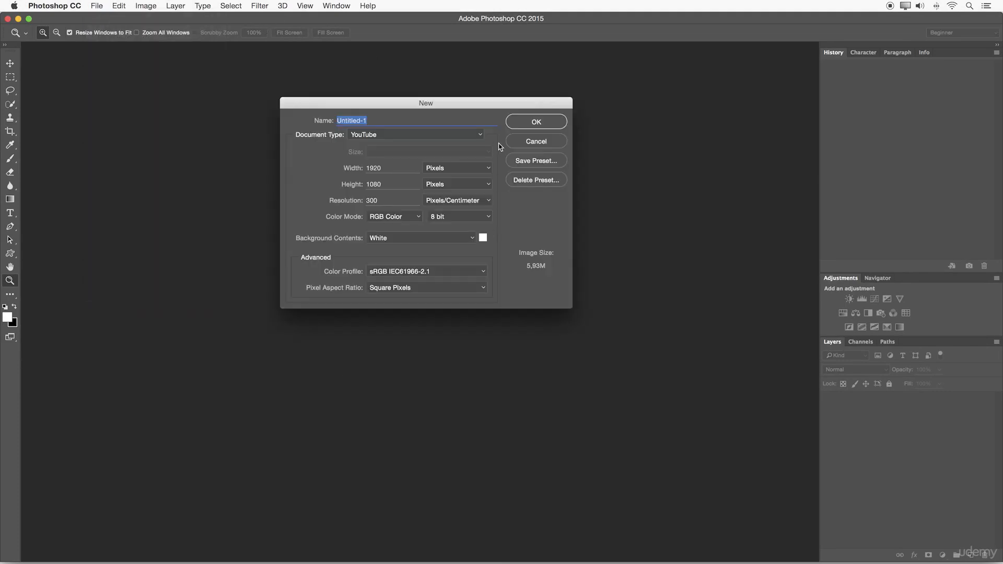
left_click(536, 144)
Switch to the Start workspace and begin a new document named Beginner
left_click(970, 31)
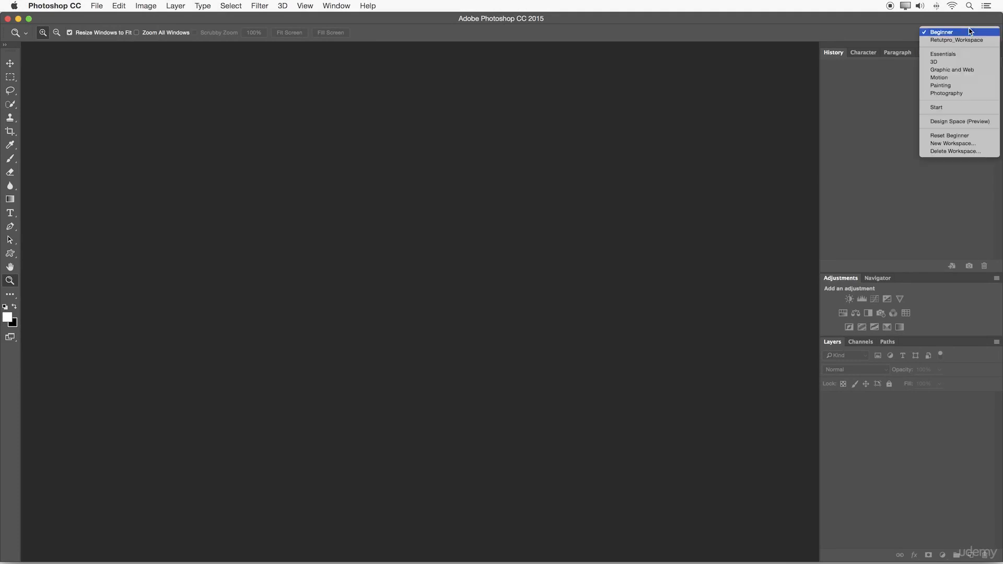
left_click(948, 107)
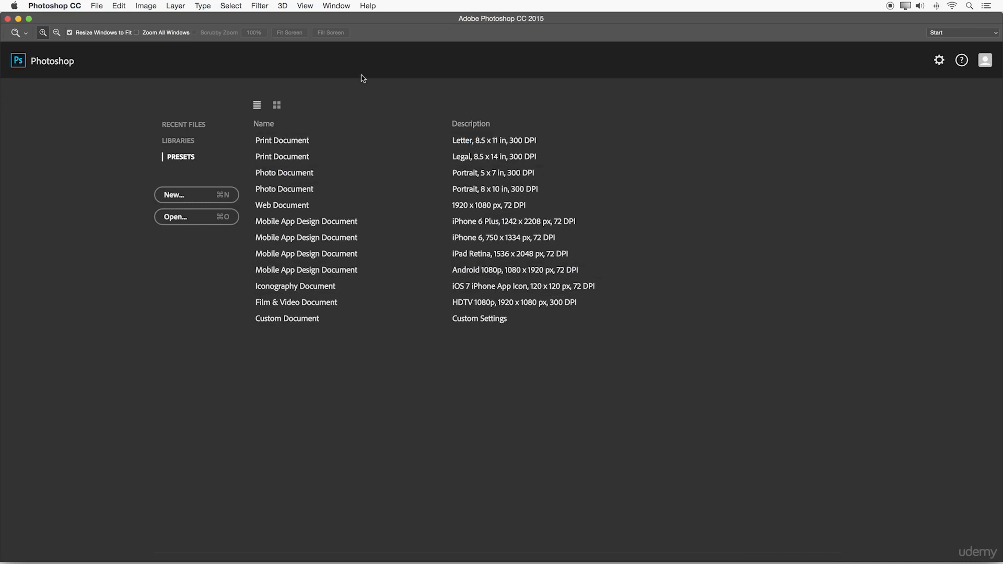
left_click(216, 195)
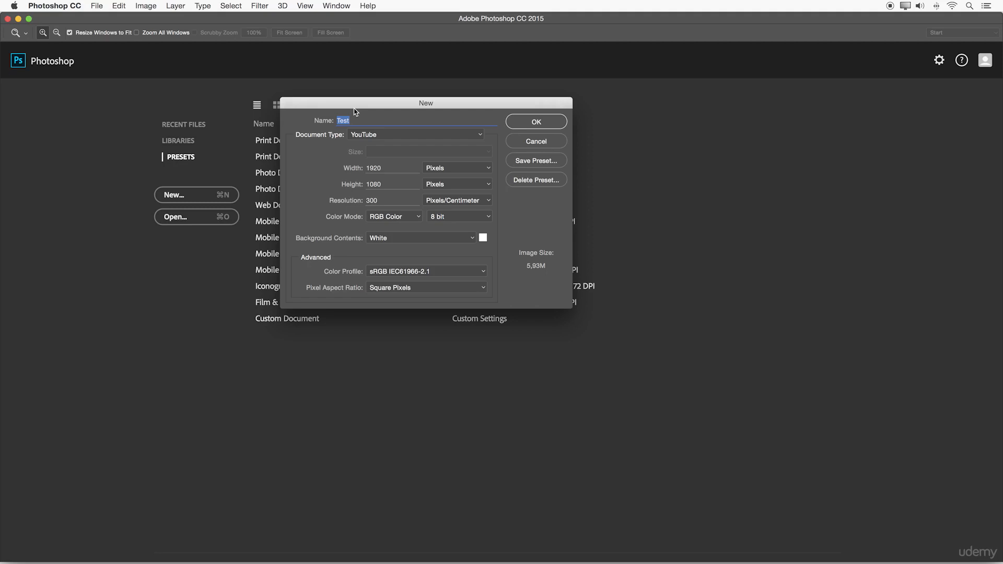
key("BackSpace")
type("Beginner")
Try the Web and Custom document types for the new document
left_click(410, 135)
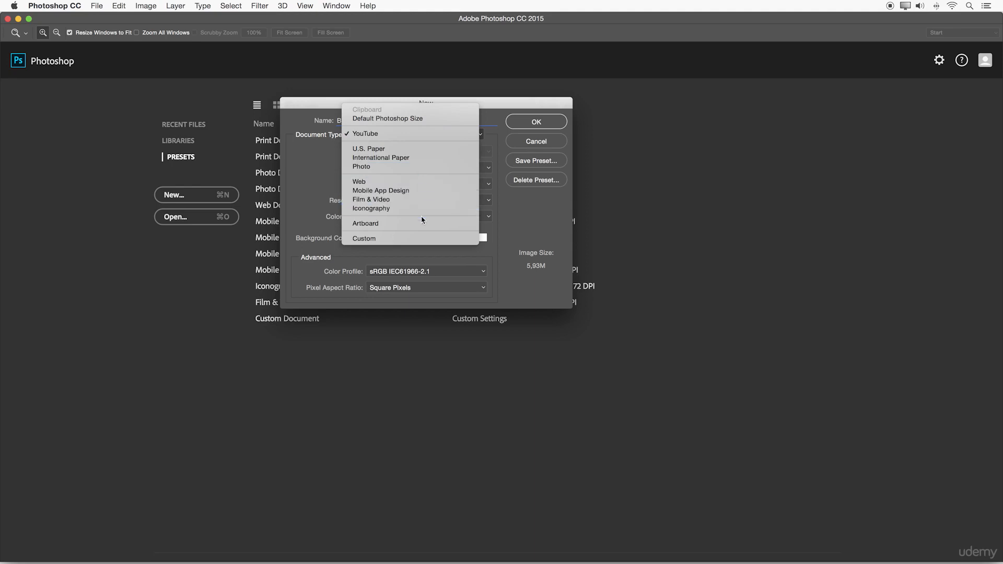
left_click(406, 183)
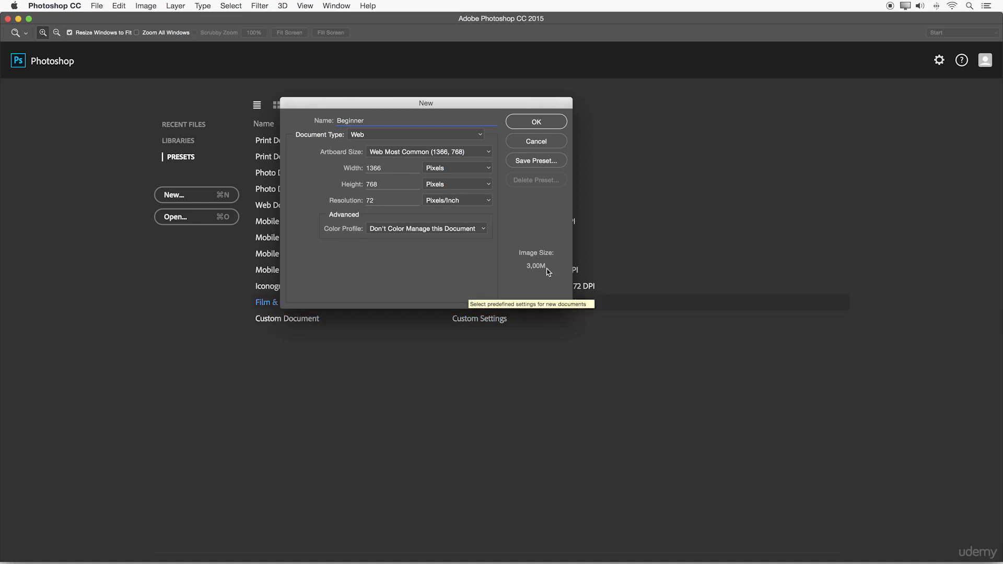
left_click(380, 138)
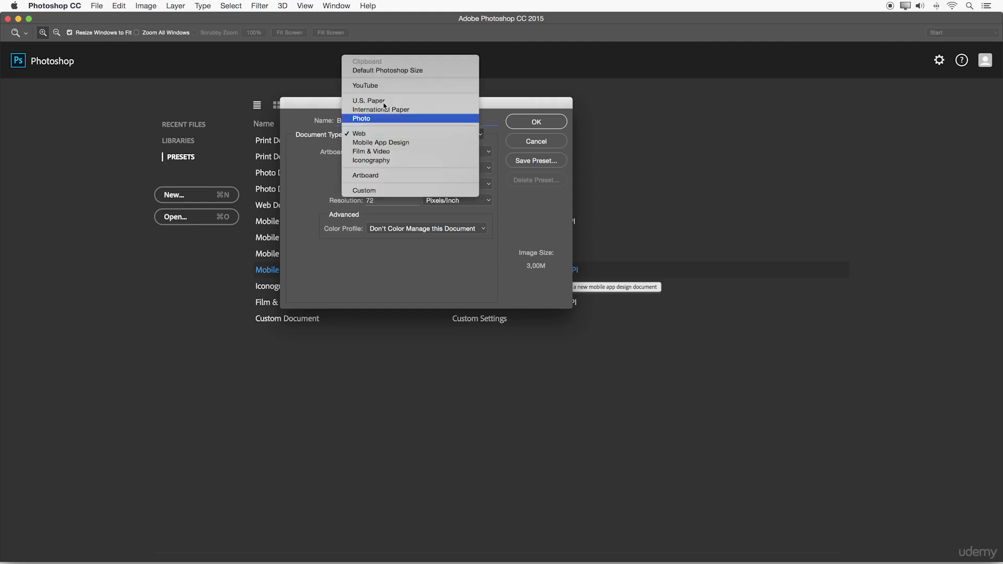
left_click(378, 189)
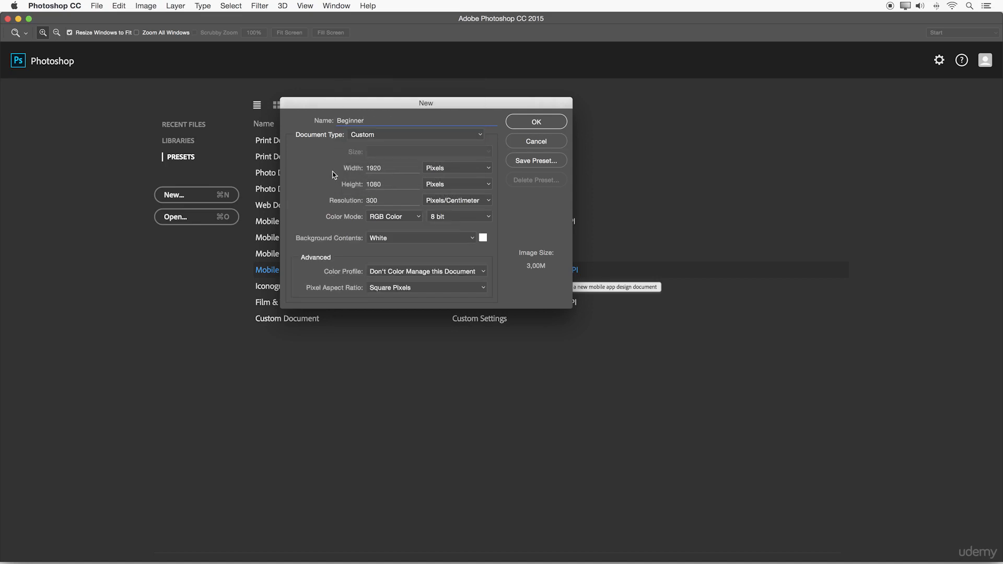
Load the International Paper preset, check its paper sizes, and switch the document type to Custom
left_click(375, 137)
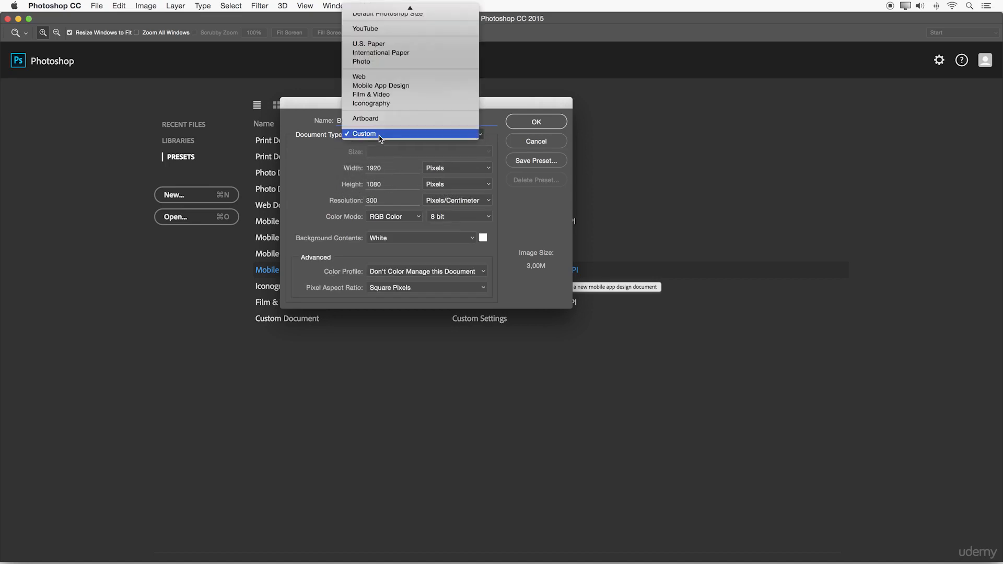
left_click(382, 54)
left_click(385, 153)
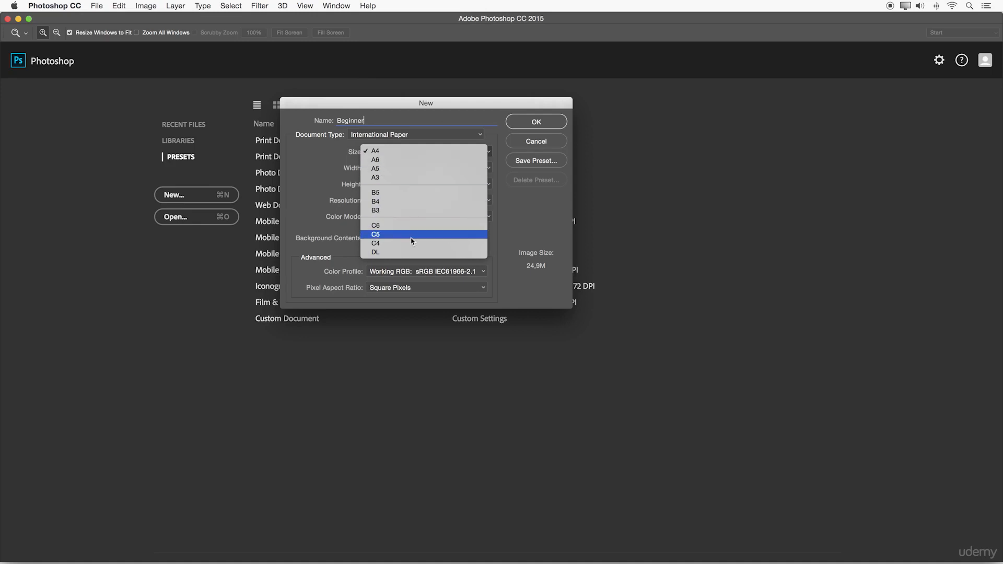
left_click(497, 136)
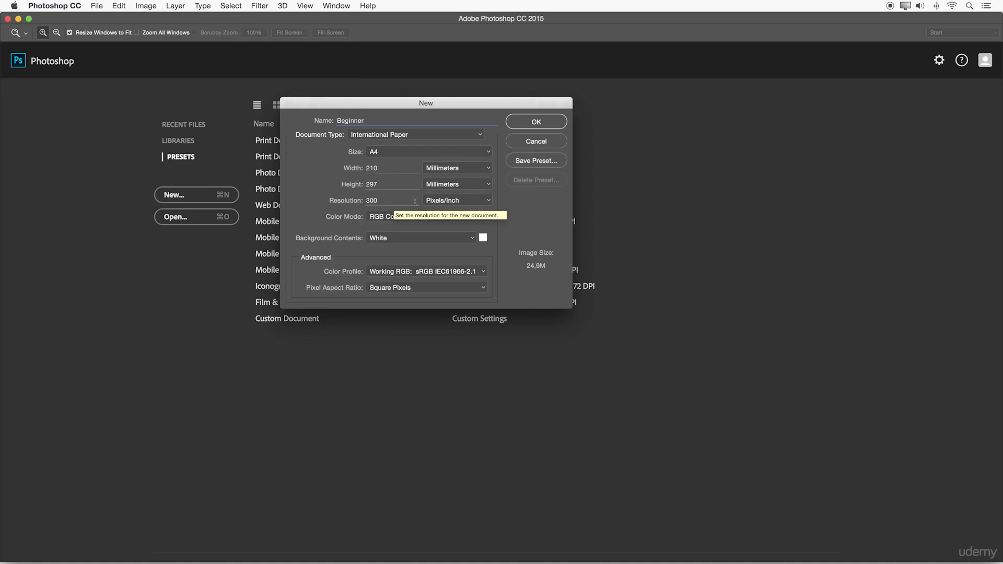
left_click(378, 134)
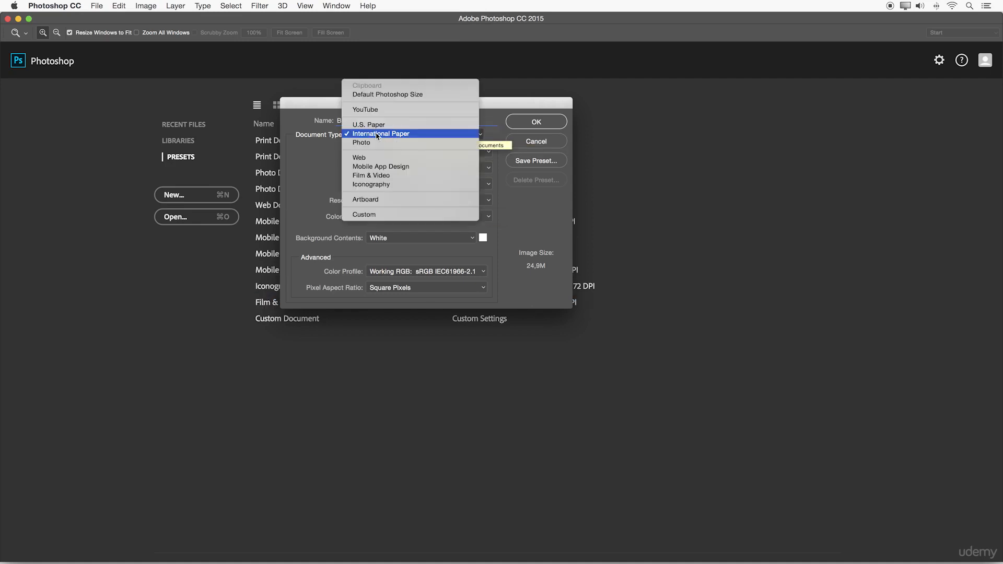
left_click(366, 215)
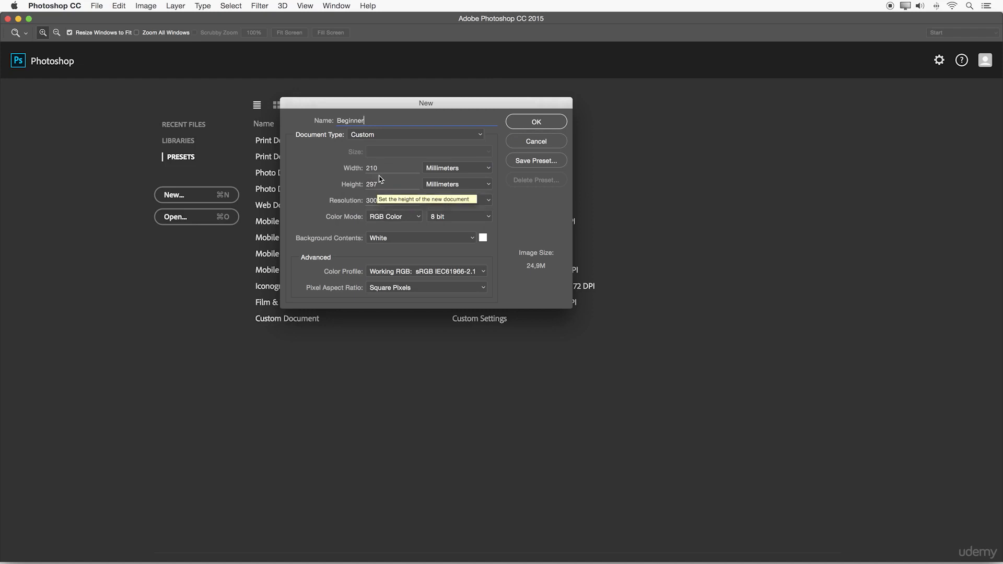
Set the document units to pixels, with a width of 1920 and a height of 1080
left_click(460, 168)
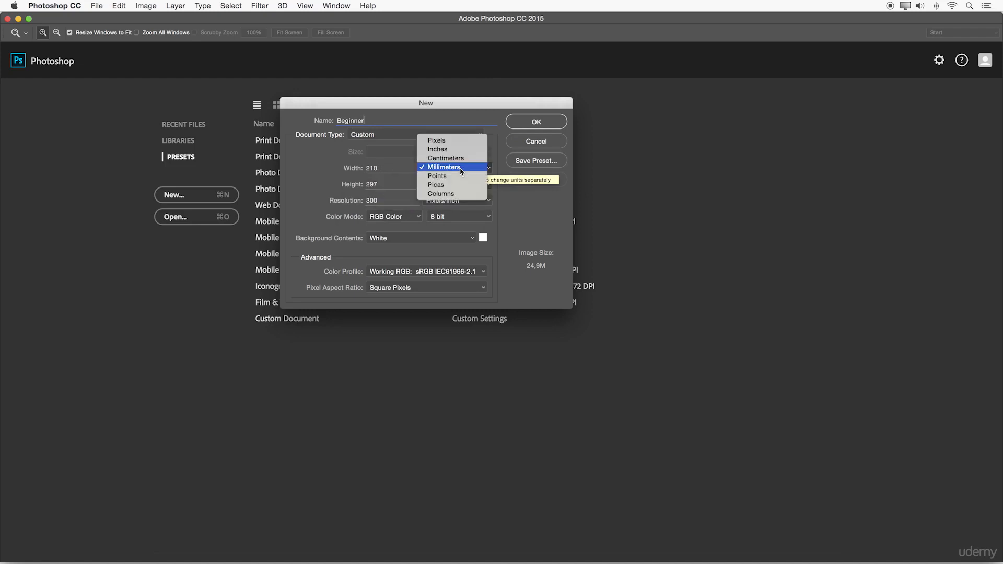
left_click(440, 141)
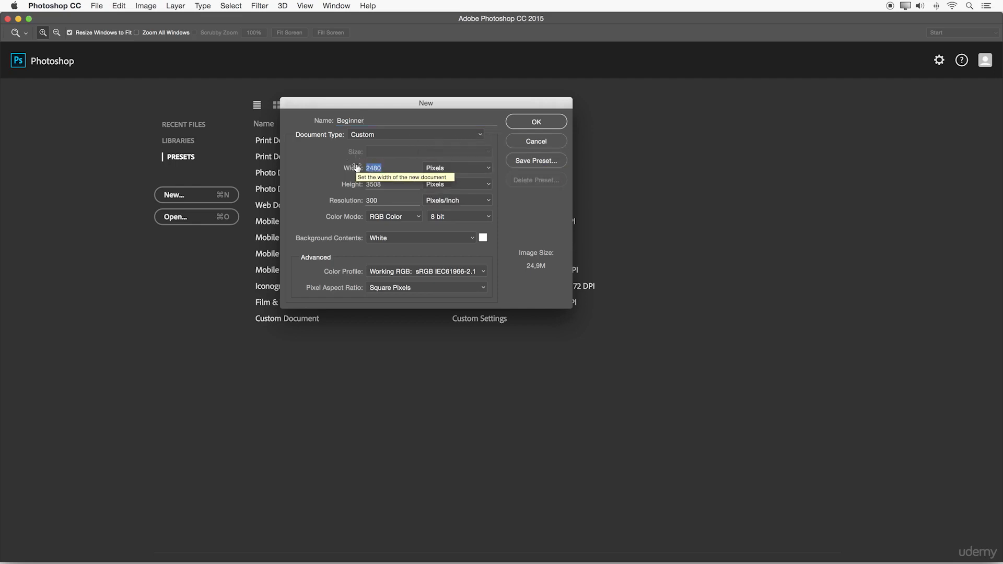
type("1920")
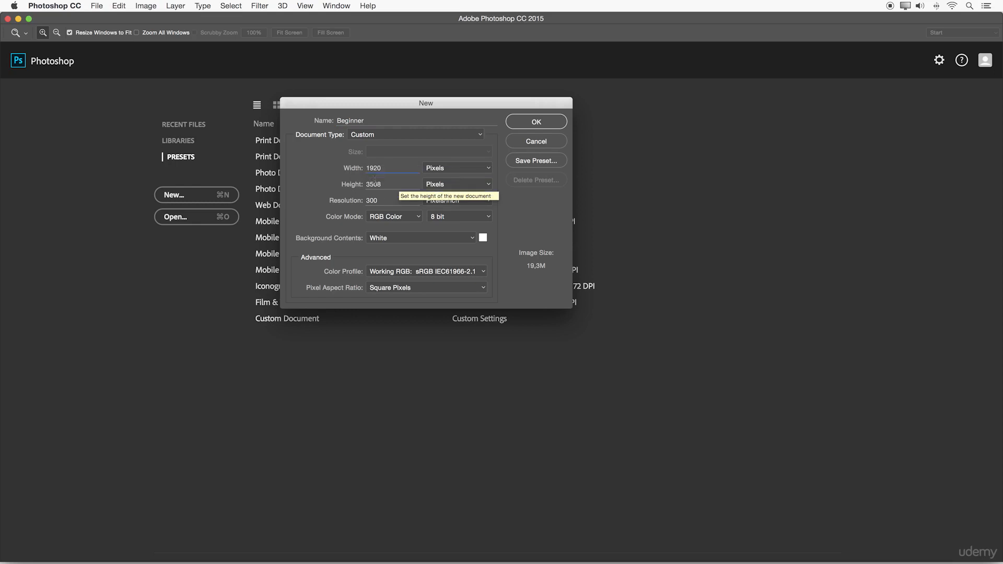
key("Tab")
type("1080")
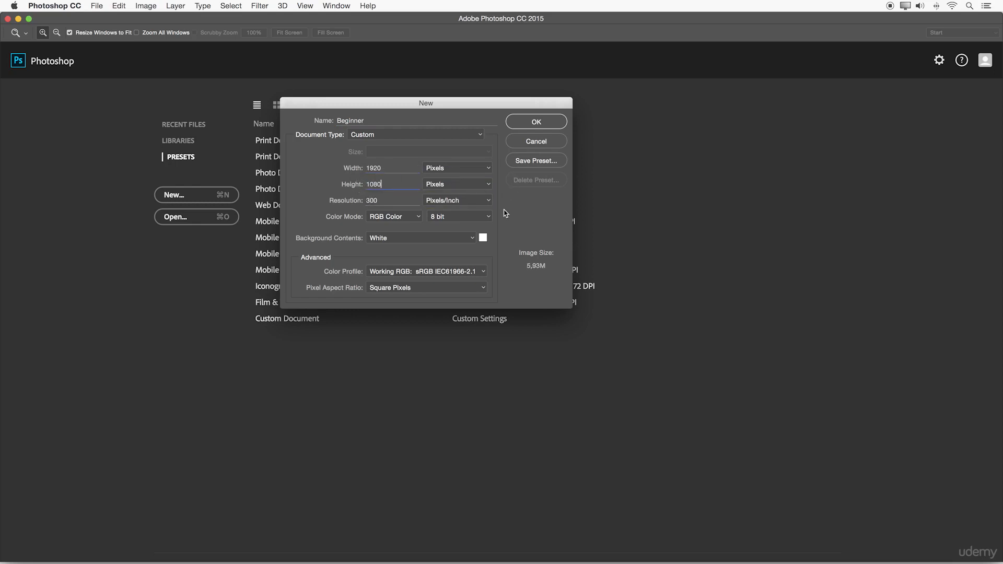
Try a resolution of 240 pixels/inch and restore it to 300
left_click(361, 201)
type("240")
double_click(372, 200)
type("300")
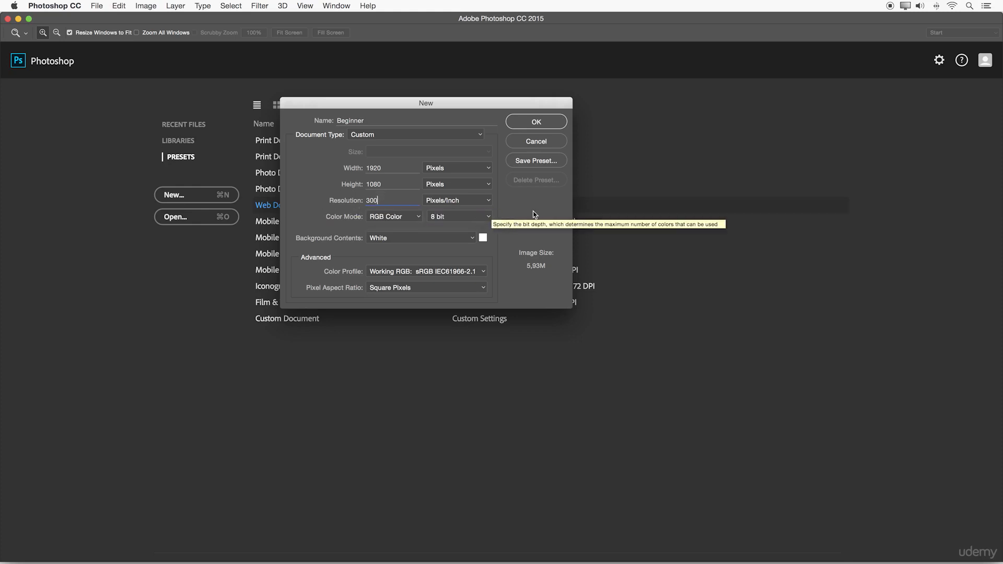
Choose RGB Color at 8 bit as the color mode and White as the background contents
left_click(410, 218)
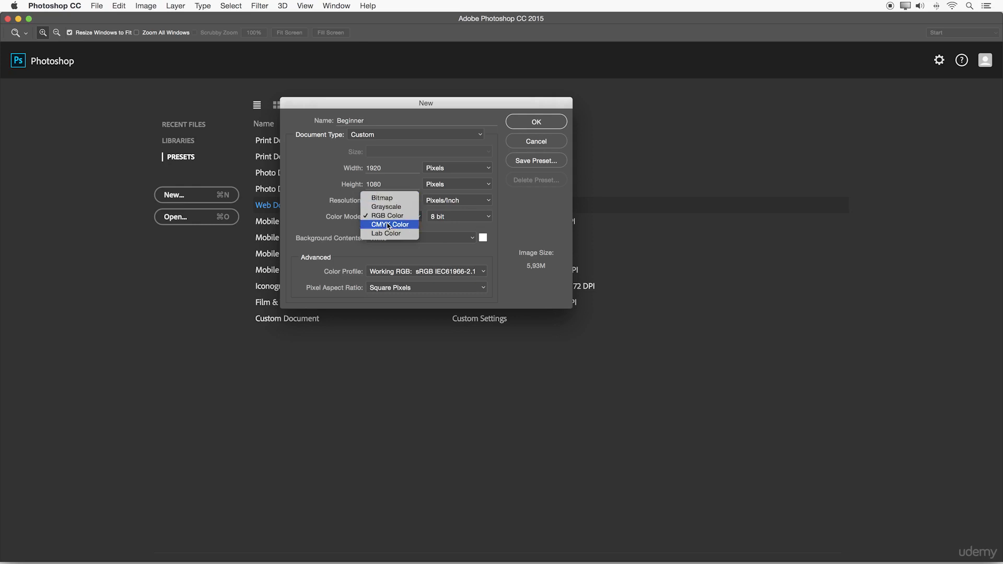
left_click(401, 216)
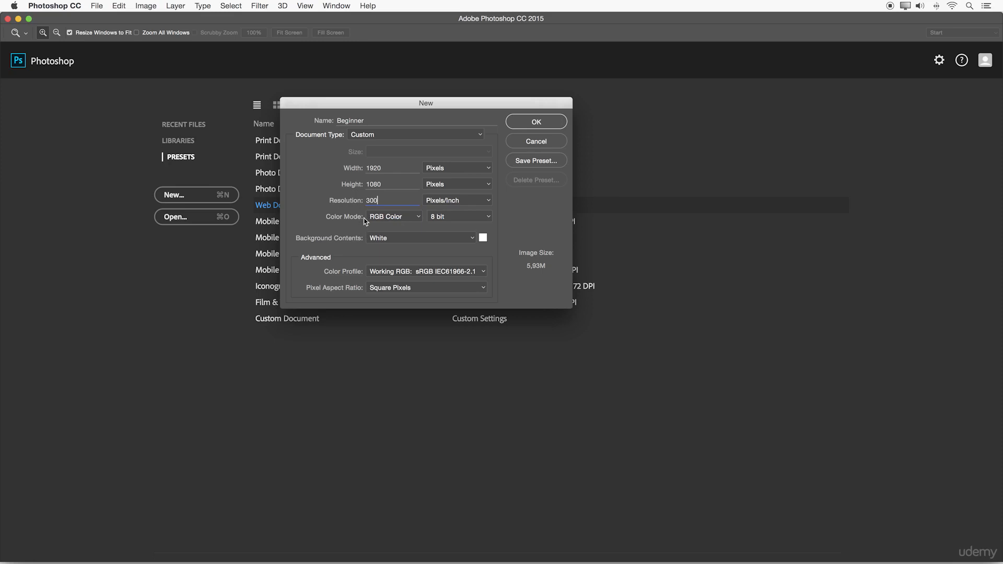
left_click(448, 216)
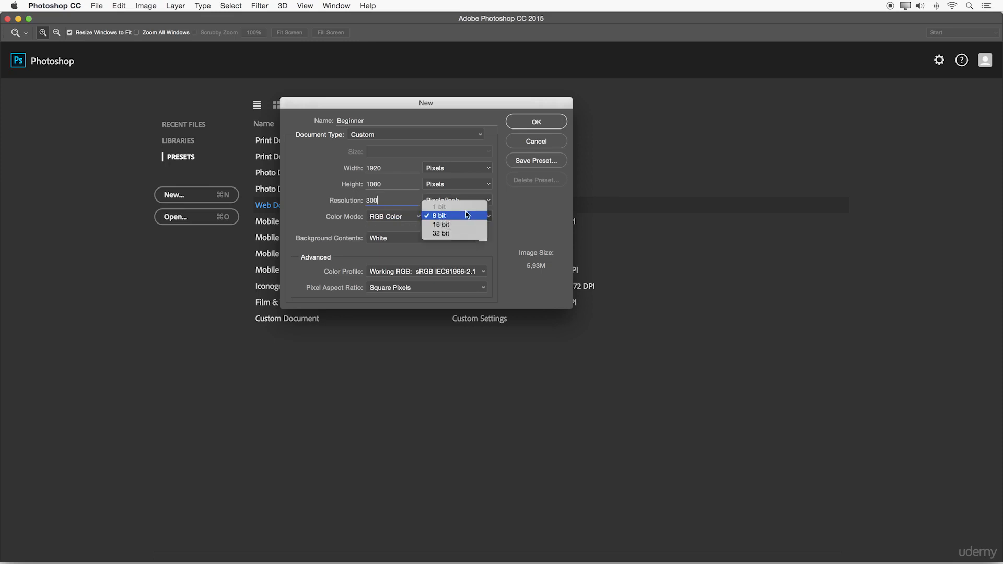
left_click(435, 220)
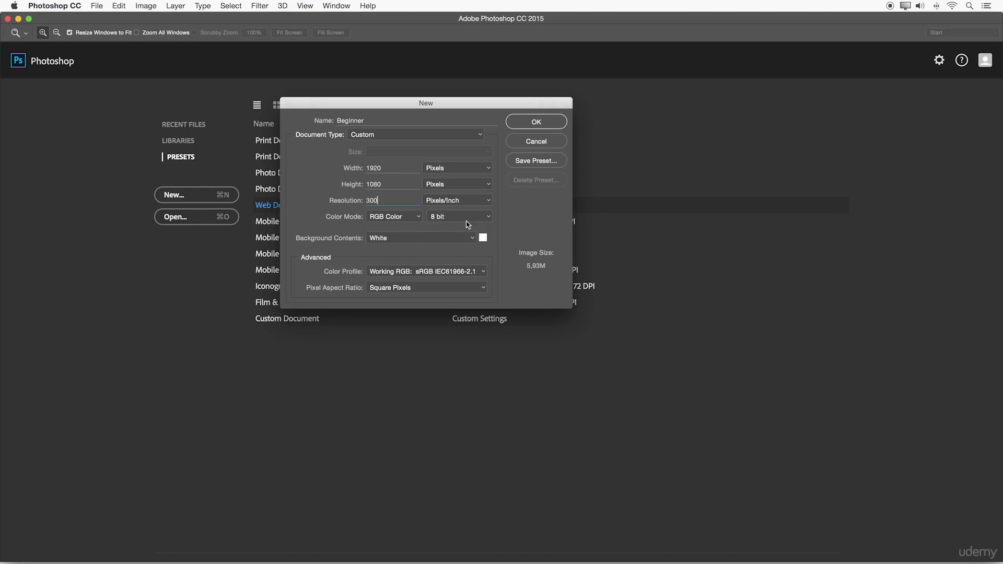
left_click(409, 238)
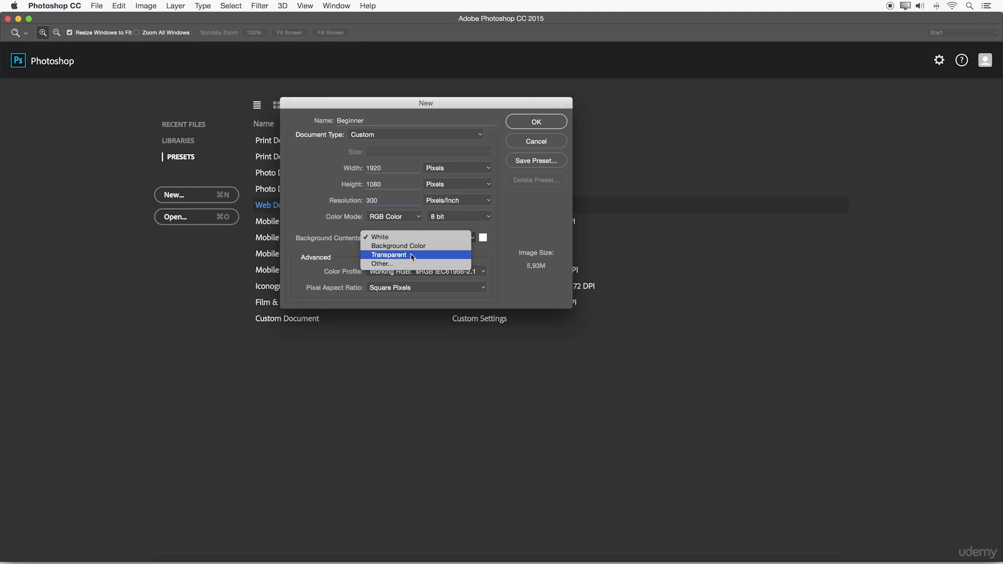
left_click(390, 237)
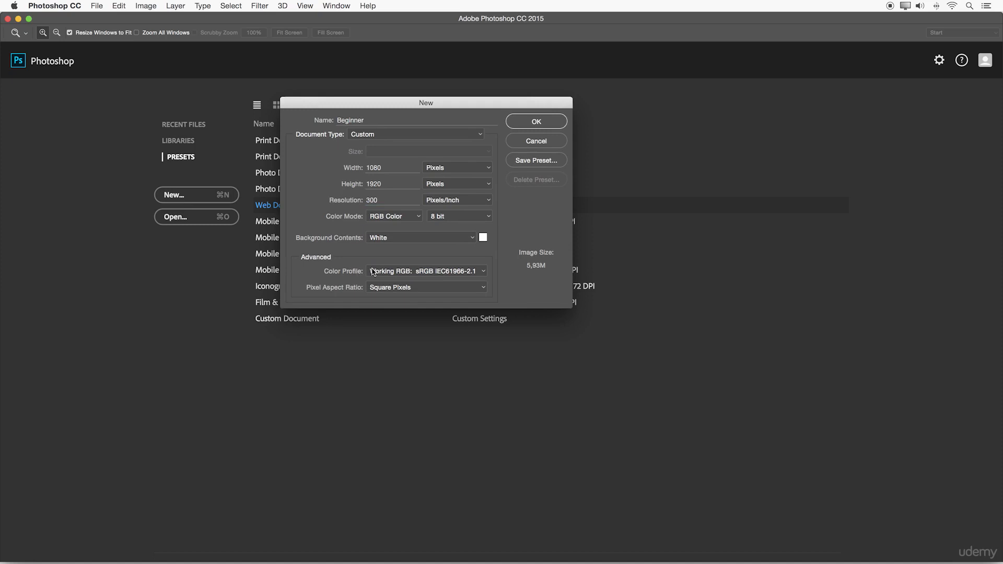
Keep the working sRGB IEC61966-2.1 color profile and Square Pixels aspect ratio, and create the document
left_click(426, 271)
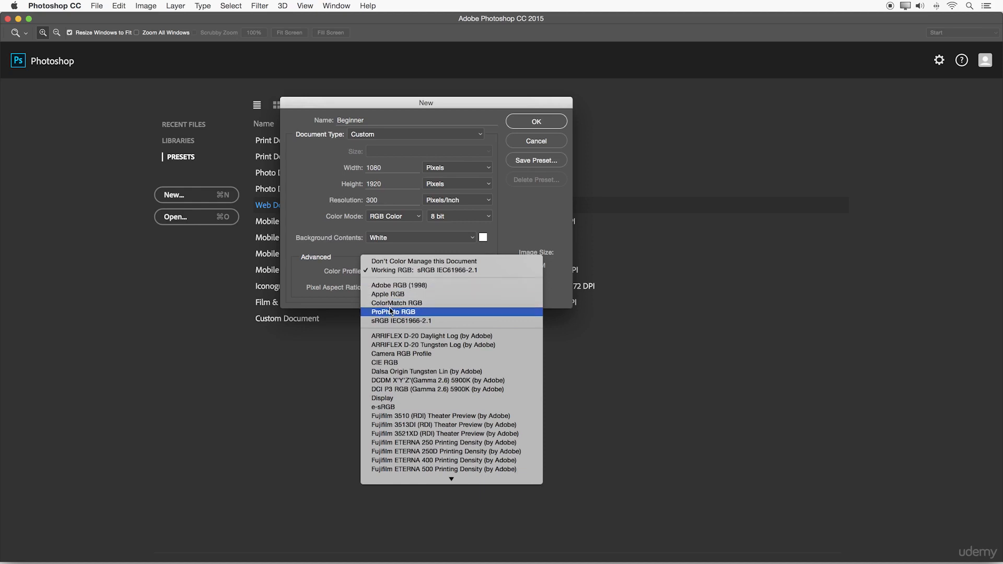
left_click(434, 287)
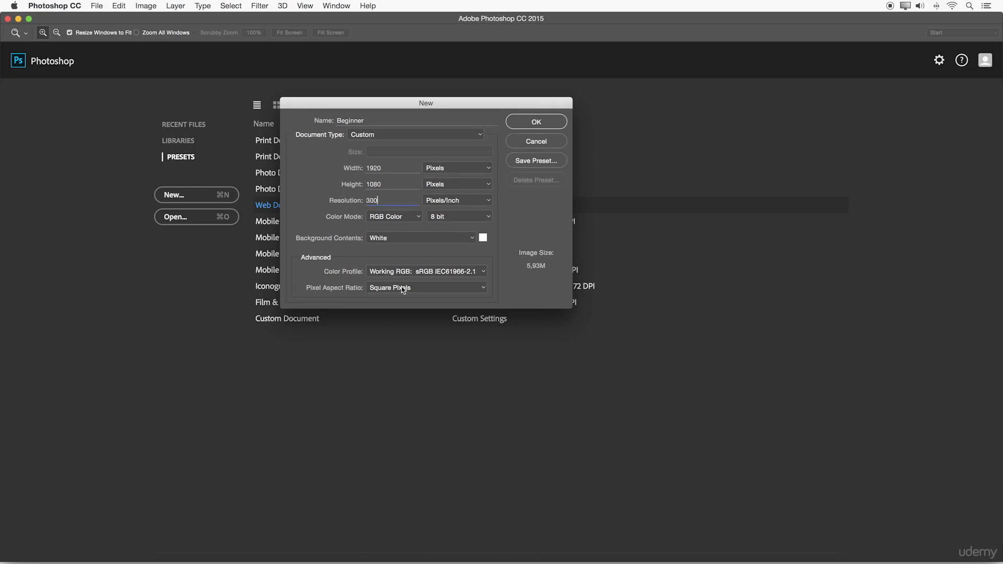
left_click(400, 288)
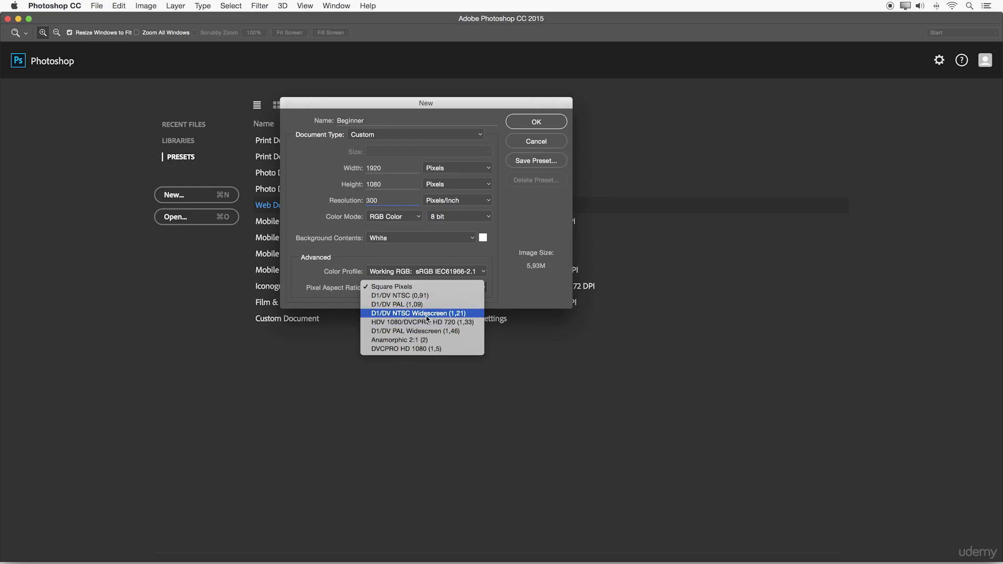
left_click(412, 288)
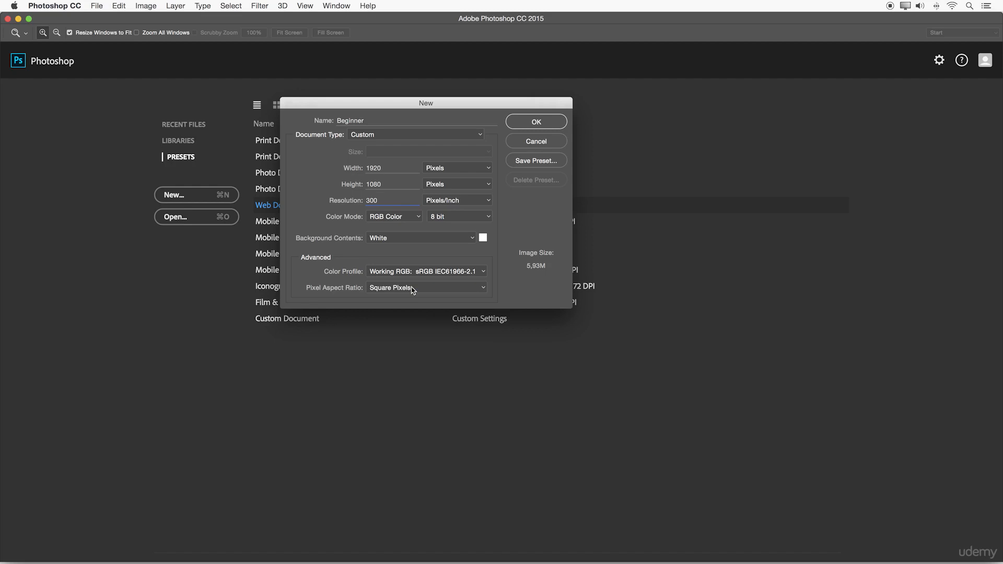
left_click(520, 123)
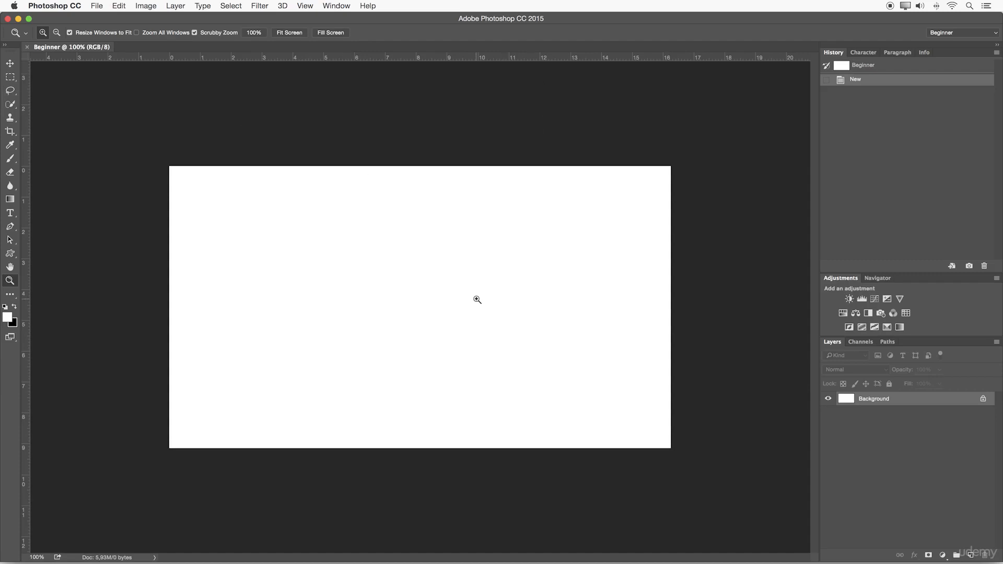
Undock the Beginner document into its own floating window
left_click_drag(102, 48, 324, 89)
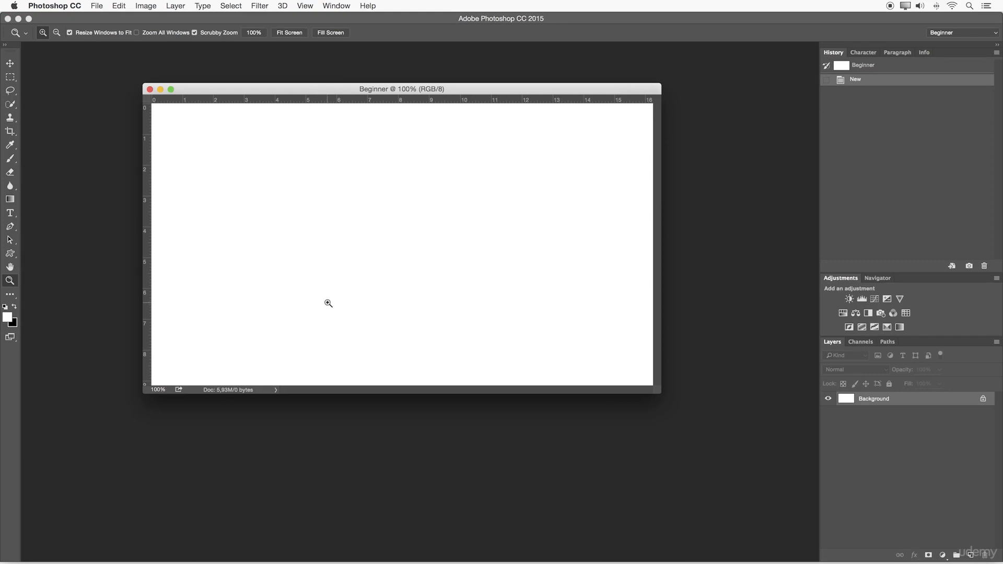
left_click_drag(347, 150, 334, 150)
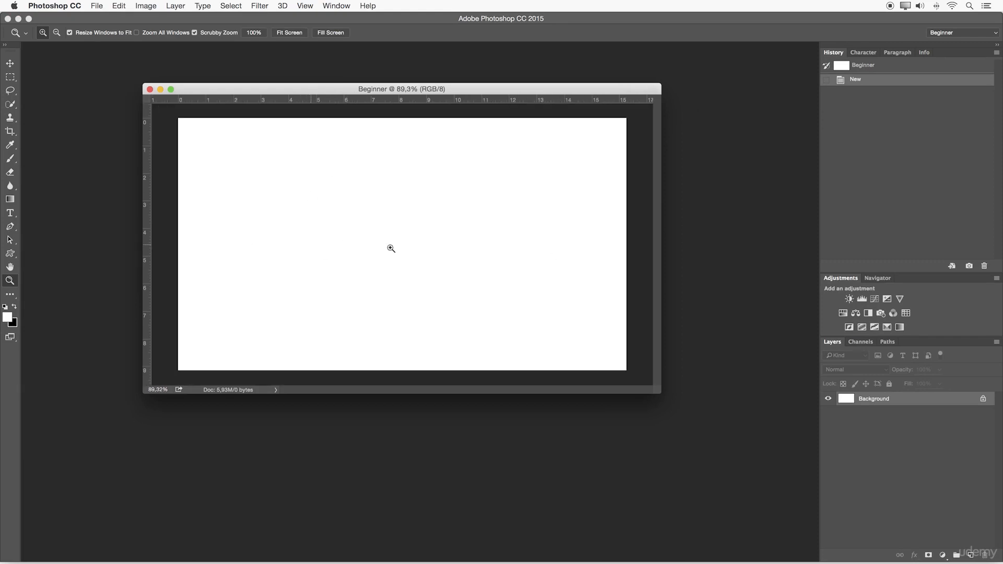
Create a second 1920 × 1080 pixel document with Transparent background contents and float its window in front of the Beginner document
left_click(104, 4)
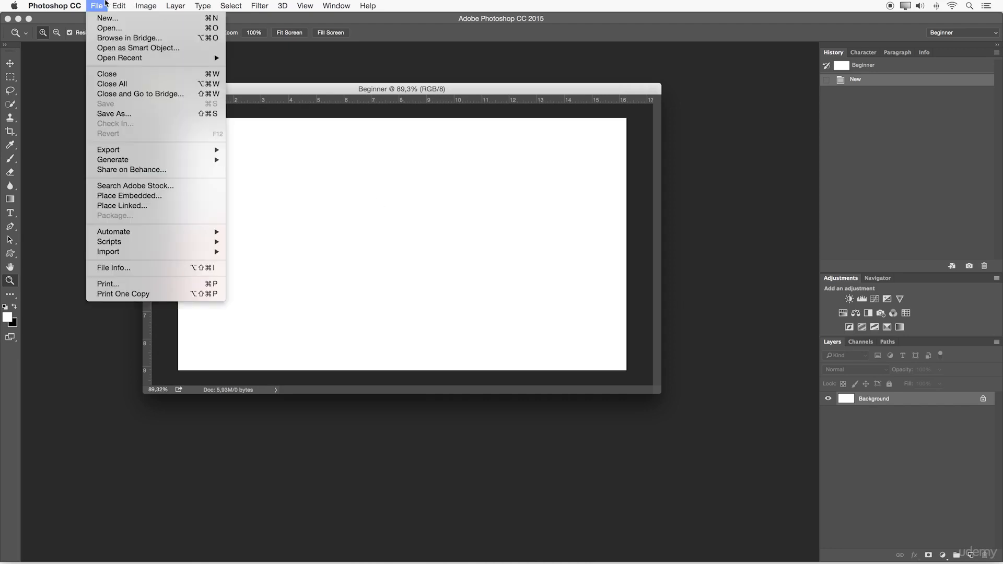
left_click(103, 19)
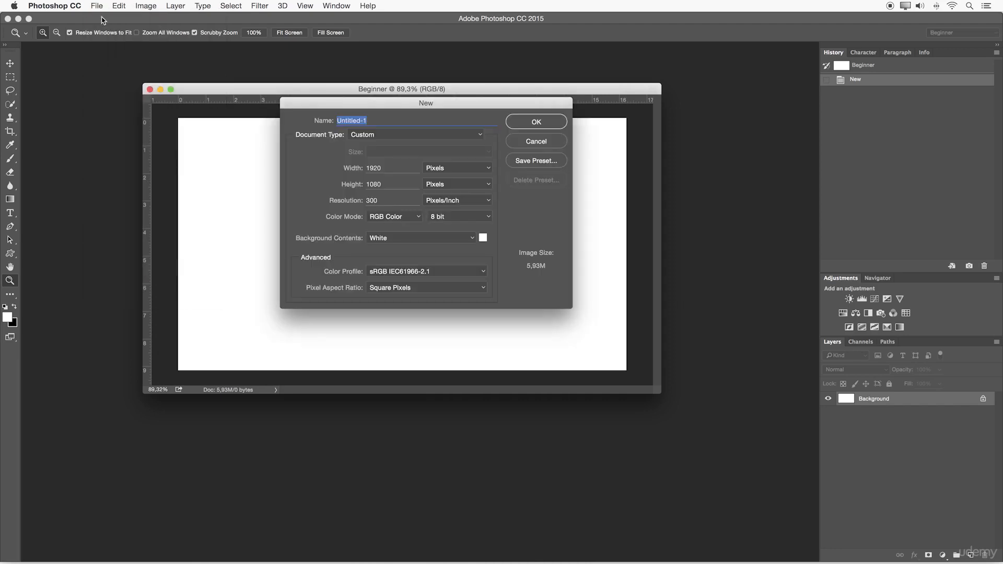
left_click(403, 241)
left_click(389, 255)
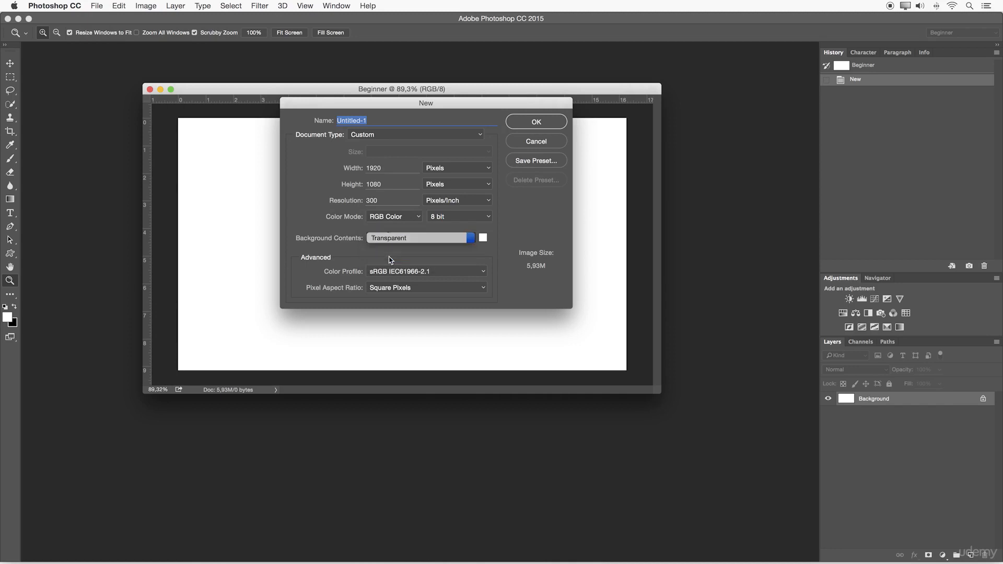
left_click(529, 120)
mouse_move(329, 101)
left_mouse_down()
mouse_move(388, 183)
mouse_move(280, 262)
mouse_move(303, 150)
left_mouse_up()
left_click(337, 264)
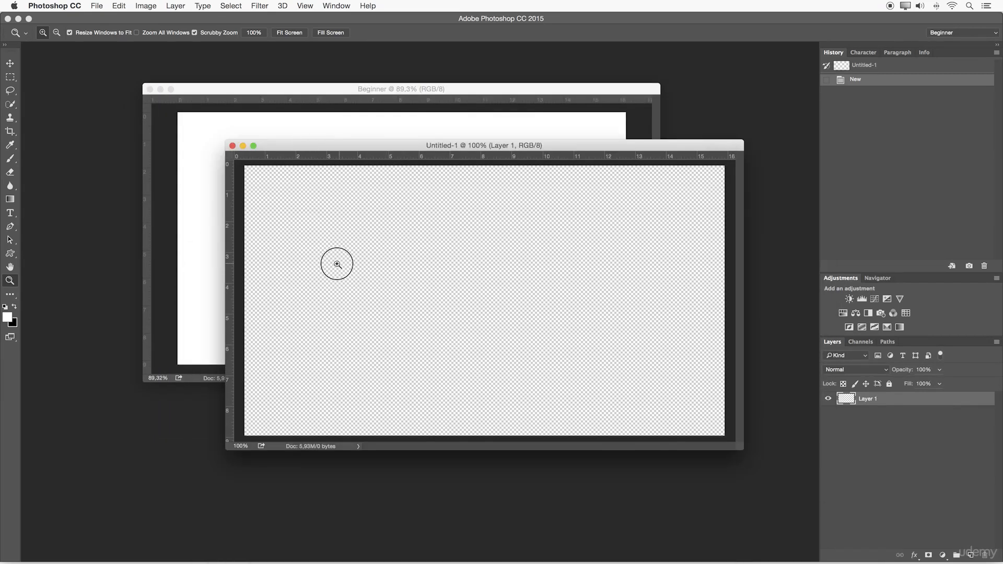
Compare the layers of the transparent Untitled-1 document and the white Beginner document, bringing each window to the front in turn
left_click_drag(337, 264, 330, 264)
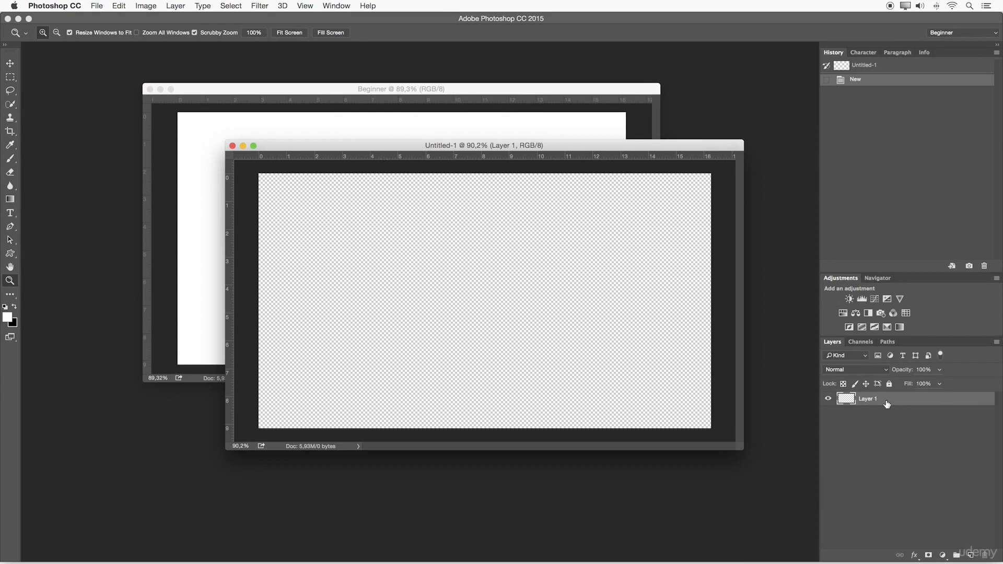
left_click(590, 125)
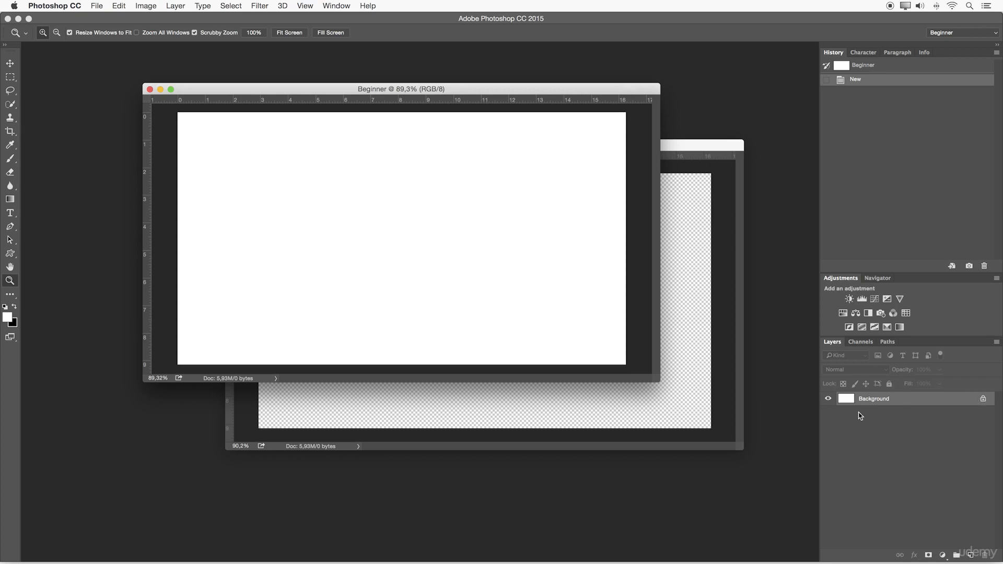
left_click(676, 242)
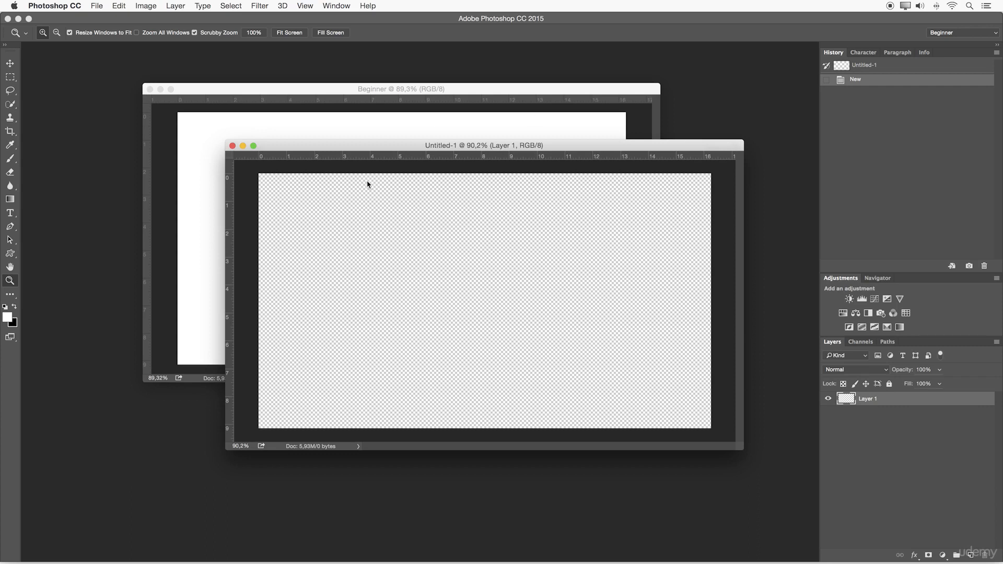
Reposition the Untitled-1 window and close both the transparent document and the white Beginner document
left_click_drag(489, 147, 416, 146)
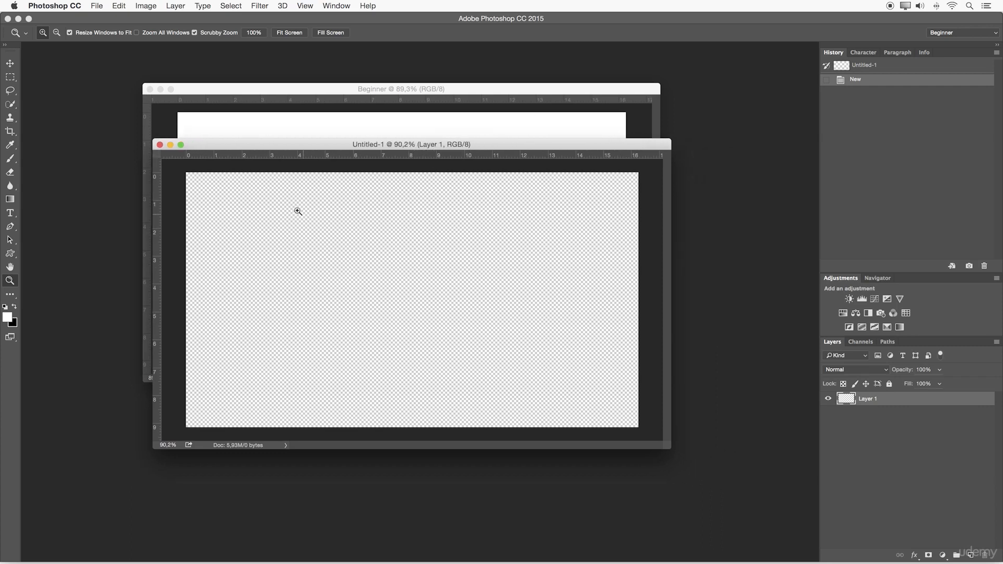
left_click(160, 145)
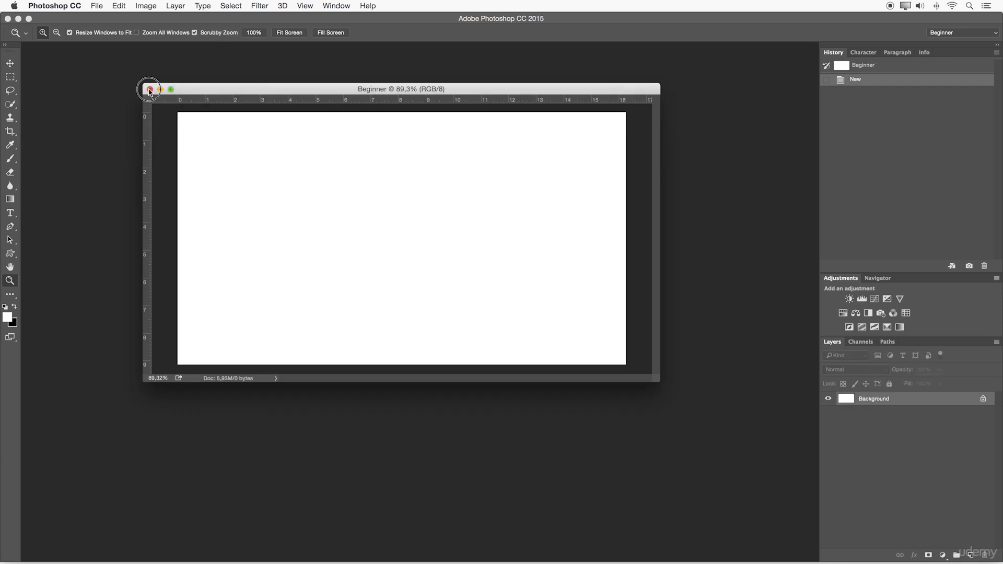
left_click(150, 89)
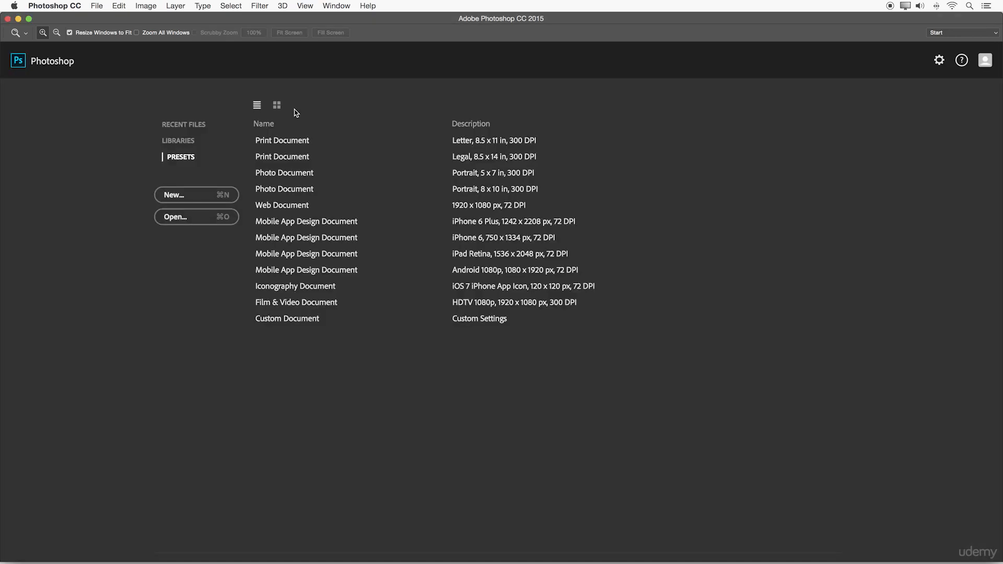
Try a new document with the YouTube document type named Beginner, open the options for saving it as a preset, and cancel both dialogs
left_click(188, 196)
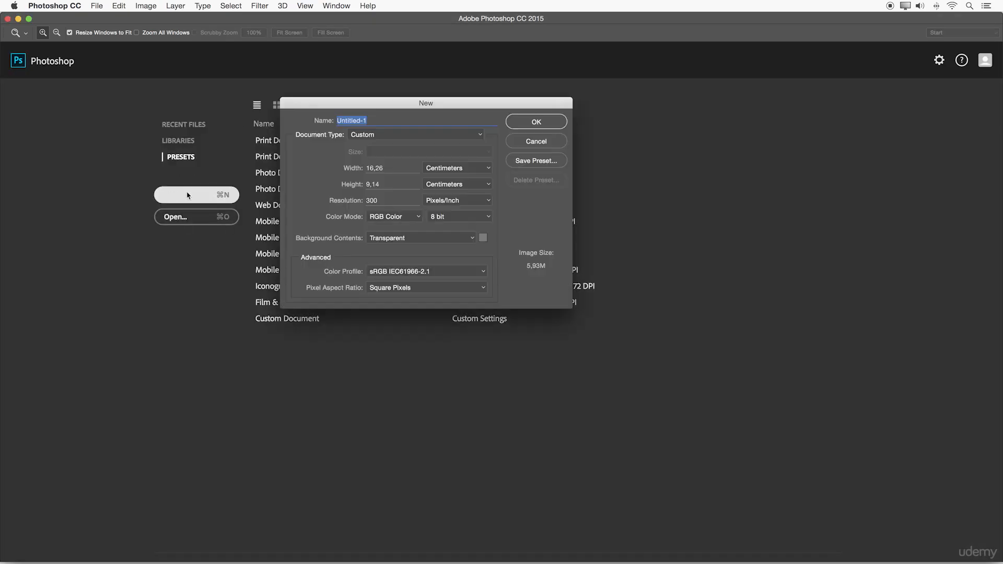
left_click(410, 136)
left_click(395, 30)
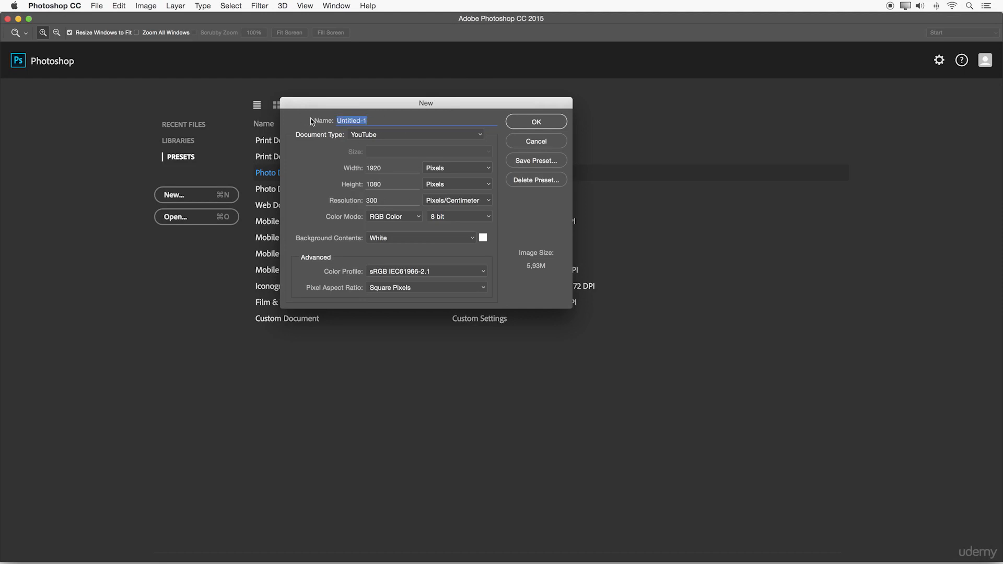
type("Beginner")
left_click(553, 164)
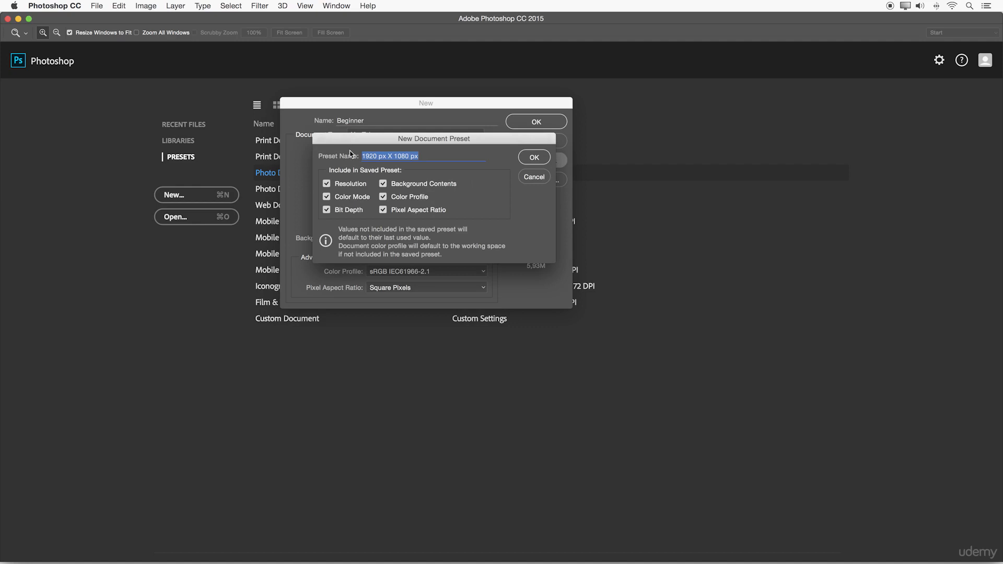
type("y")
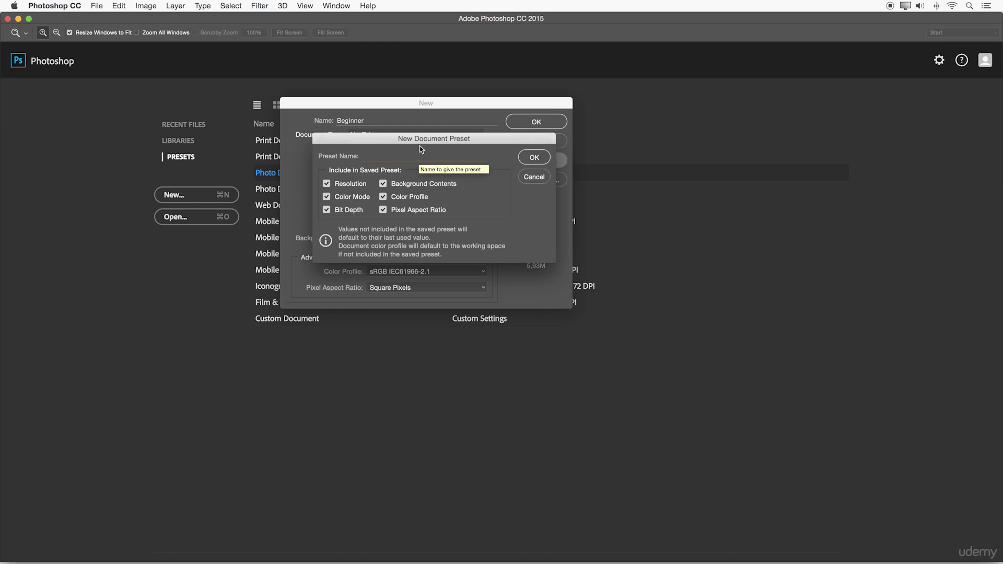
left_click(533, 176)
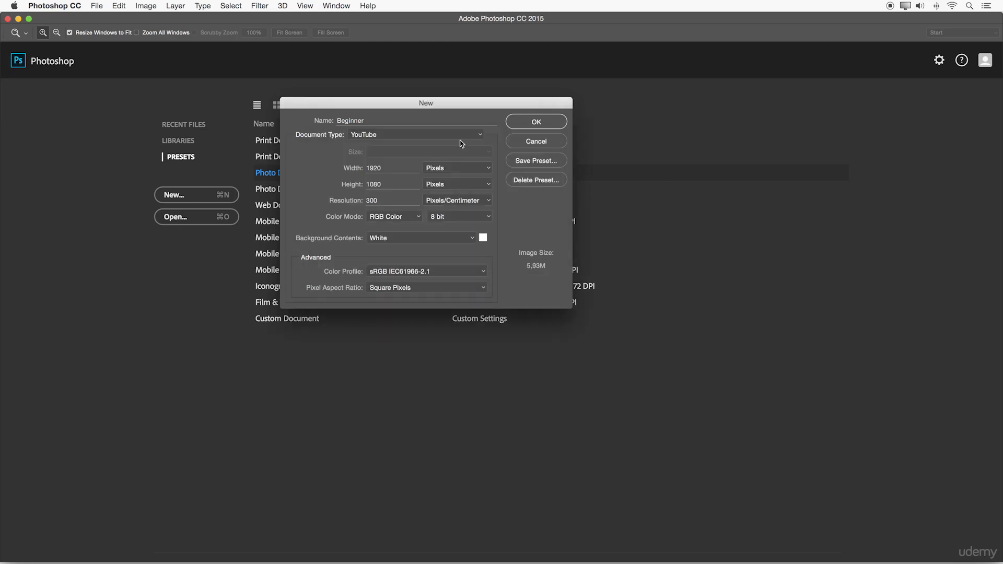
left_click(537, 141)
Create a new document from the saved YouTube document type, at 1920 × 1080 pixels with White background contents
left_click(100, 6)
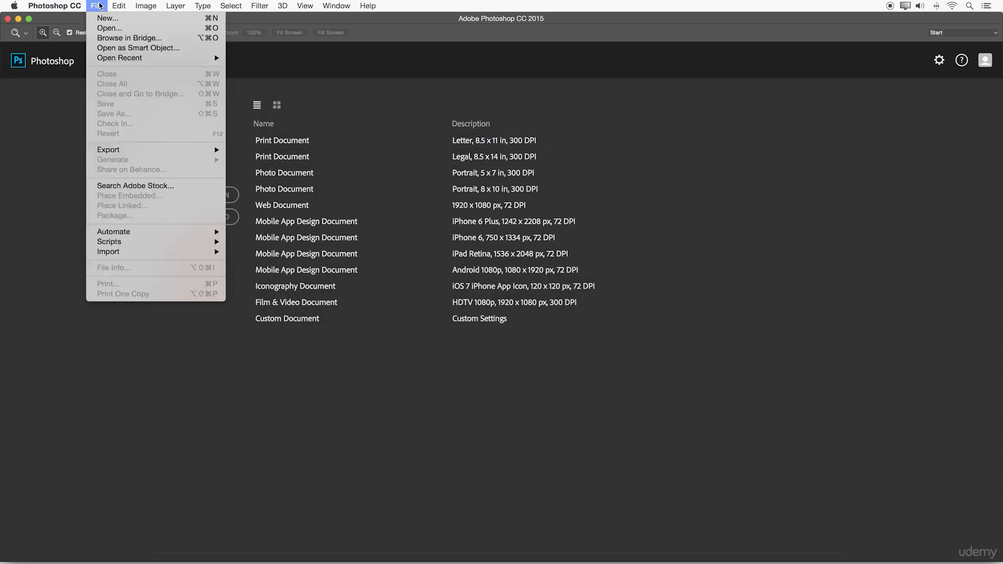
left_click(105, 17)
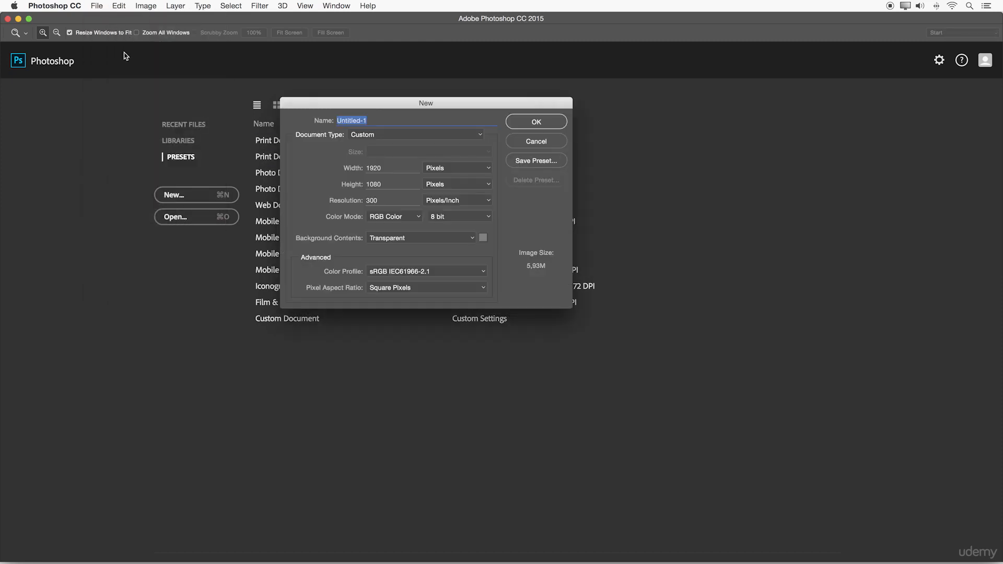
left_click(371, 136)
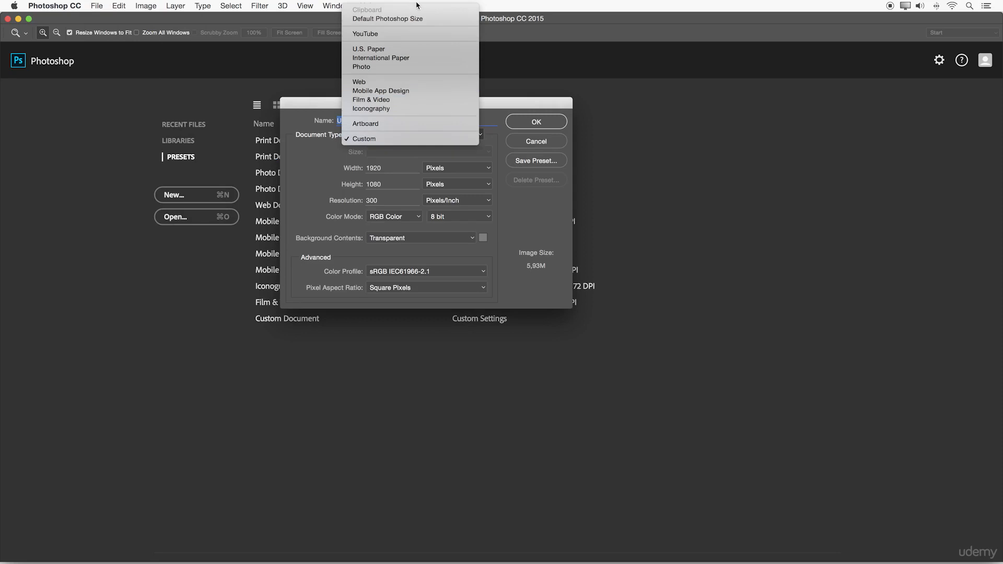
left_click(369, 36)
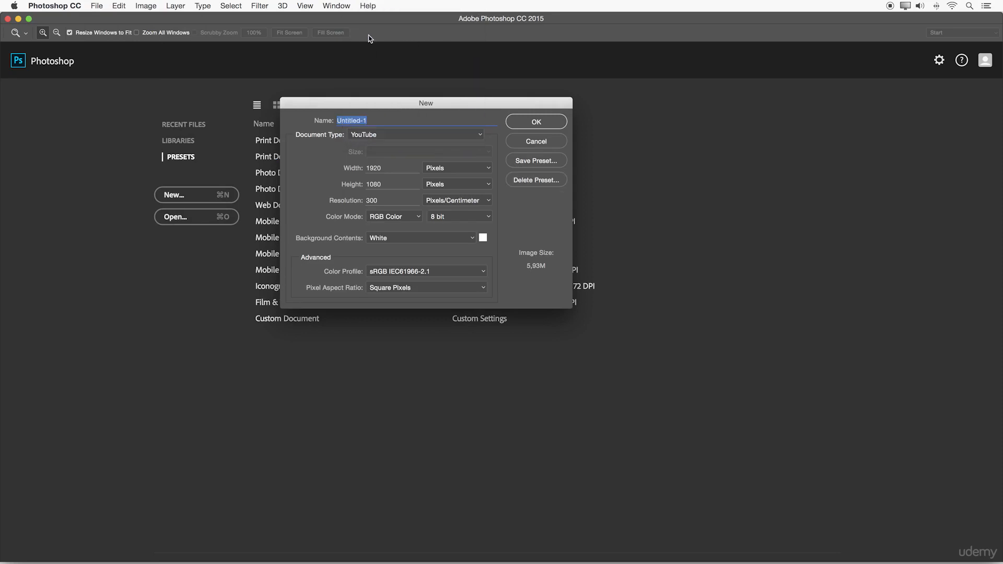
left_click(529, 120)
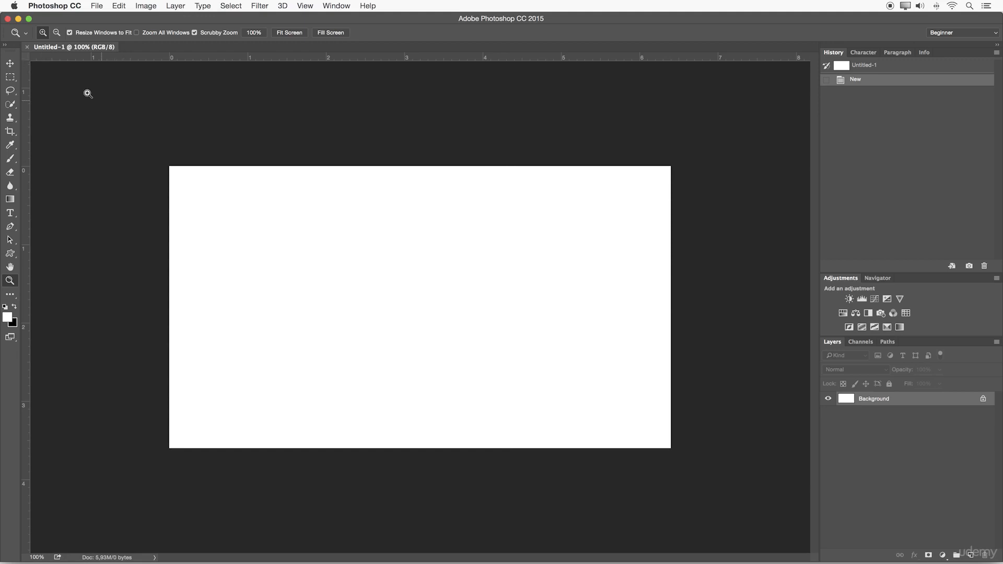
Close the blank YouTube document and open the photo Beginner_Pagackage.jpg
left_click(27, 47)
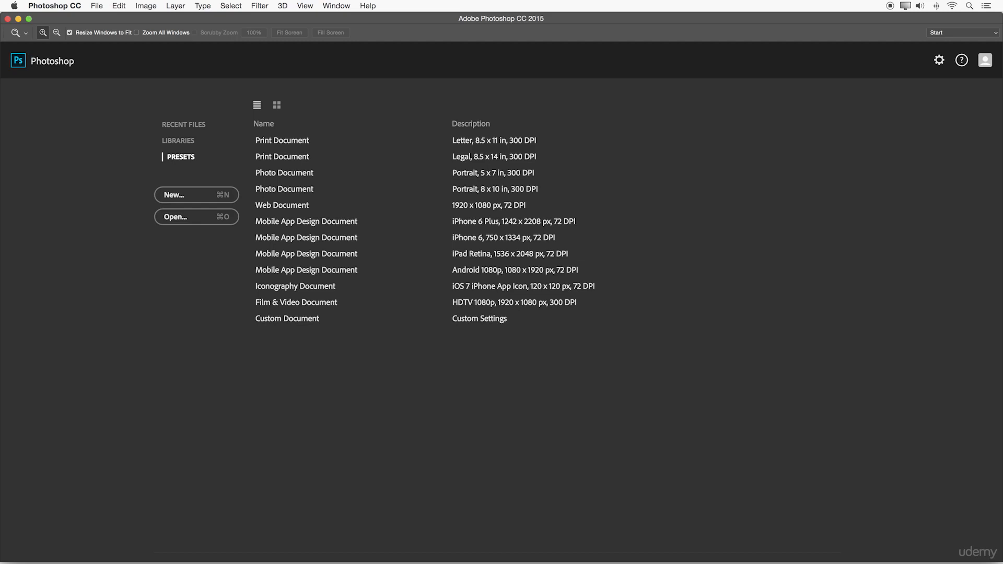
left_click_drag(0, 389, 403, 282)
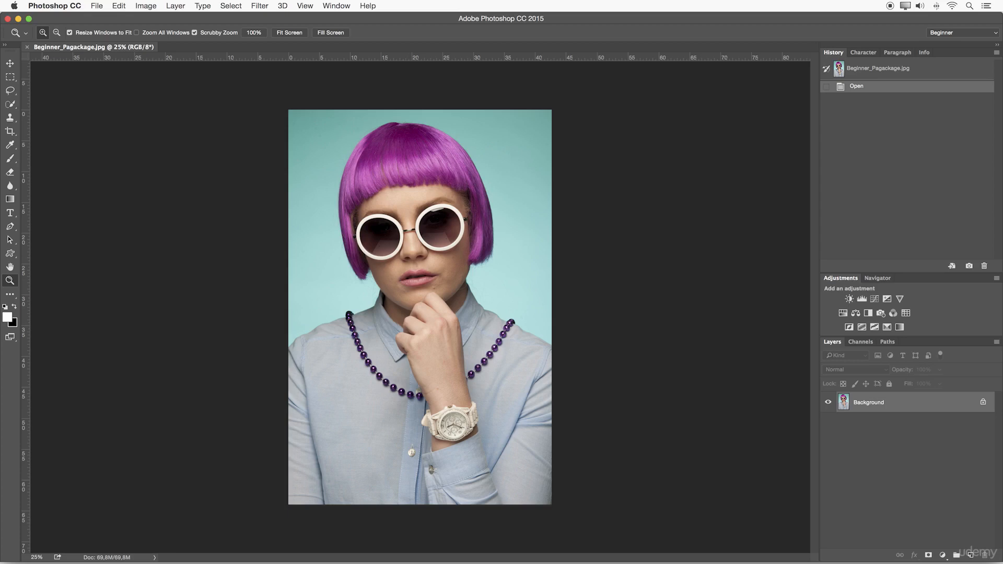
left_click_drag(0, 334, 437, 558)
left_click(250, 213)
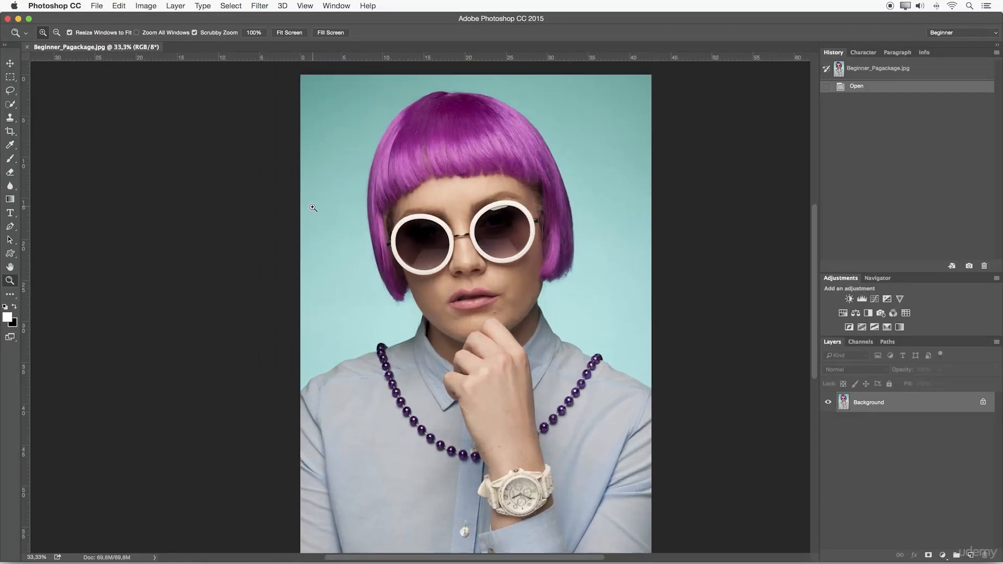
key("super+0")
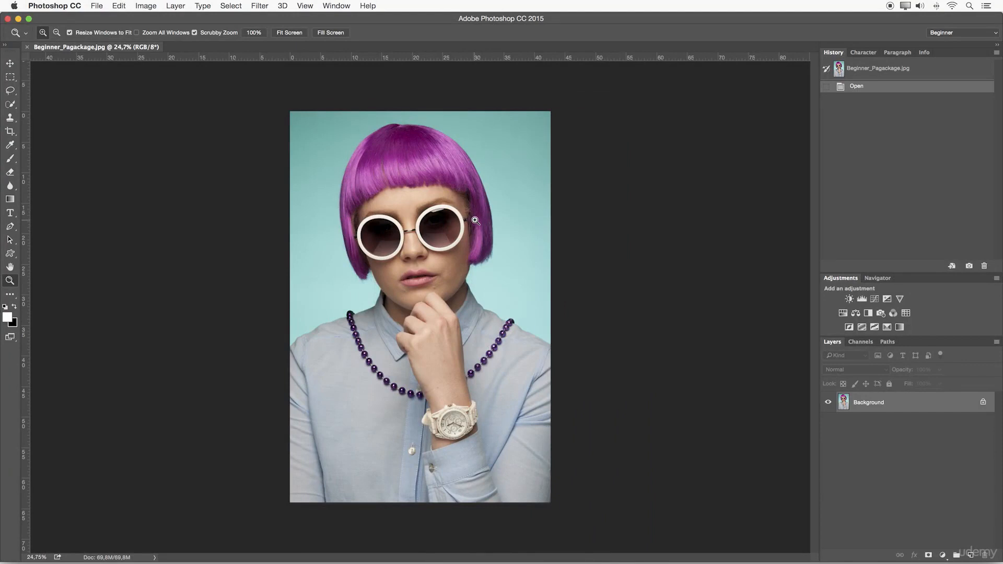
Check the photo's canvas size in pixels and leave the Canvas Size dialog without applying changes
left_click(155, 5)
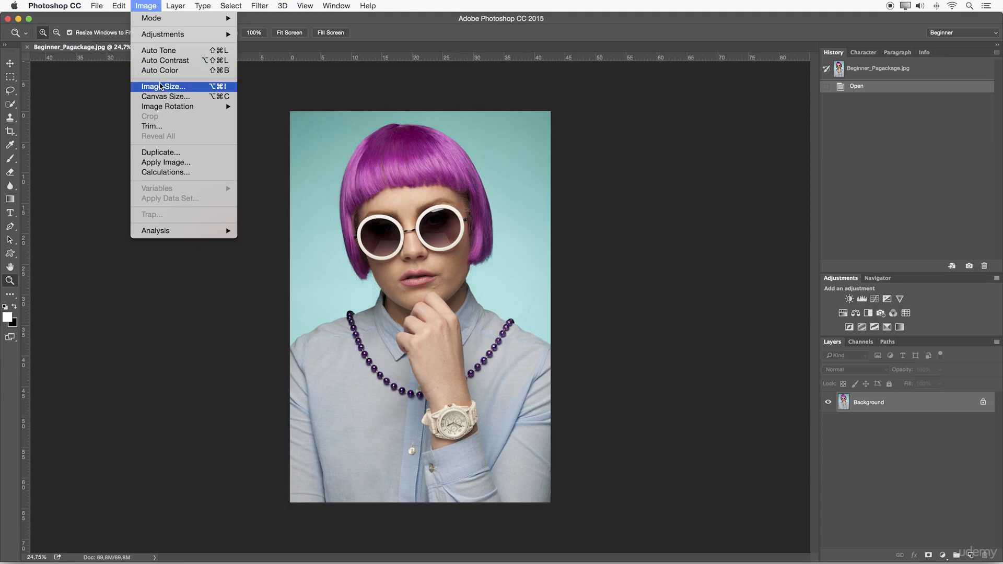
left_click(161, 96)
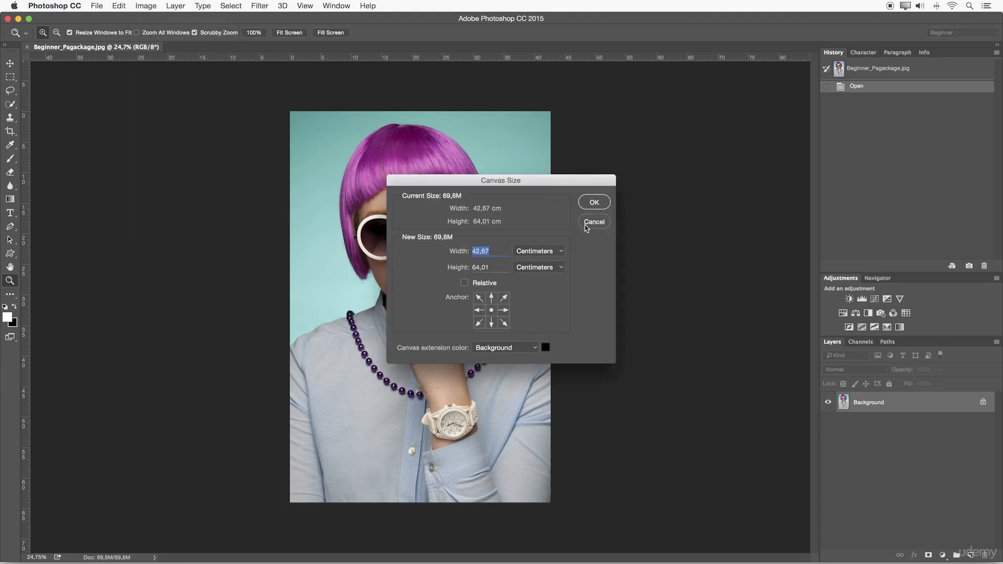
left_click_drag(567, 181, 742, 145)
left_click(738, 216)
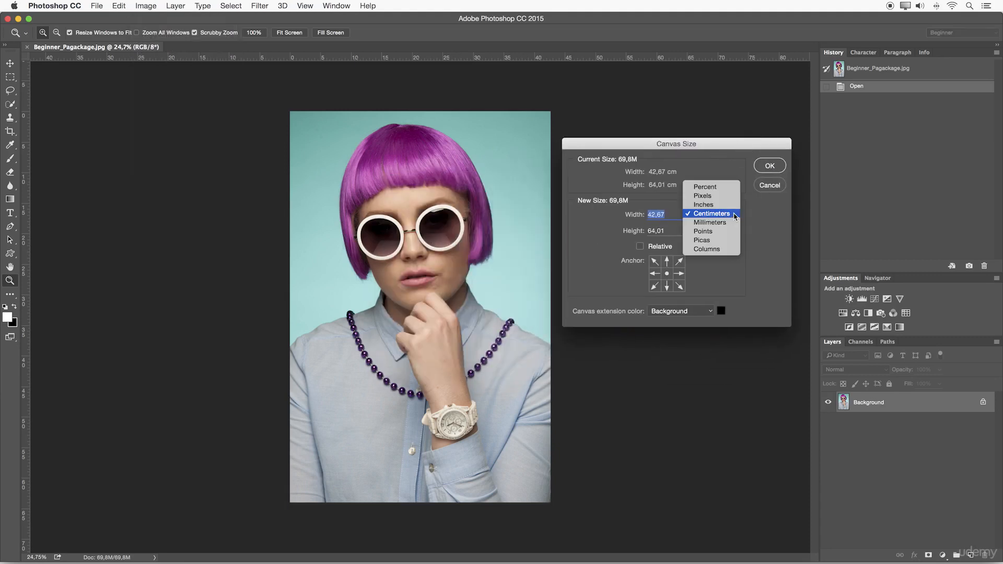
left_click(705, 196)
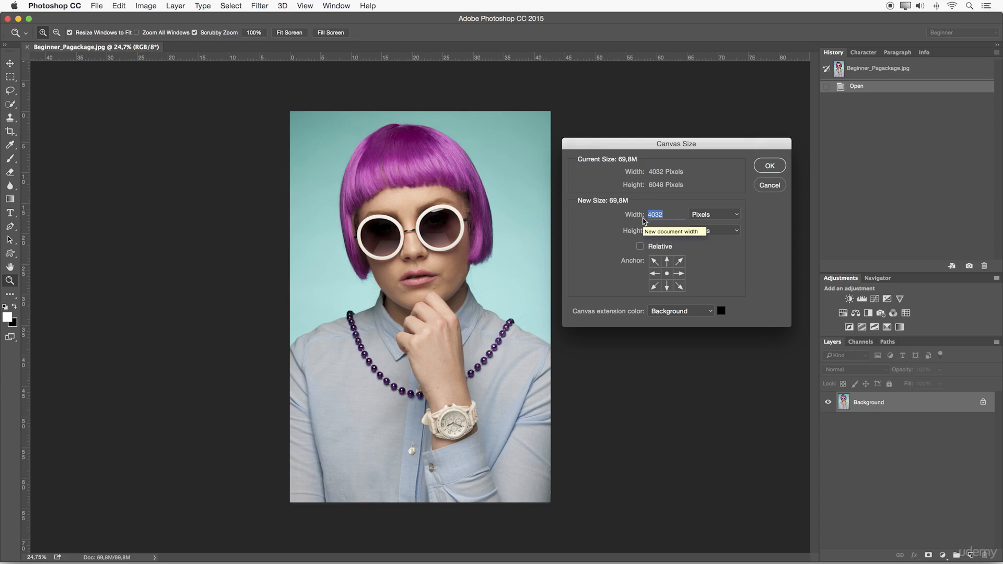
left_click(771, 187)
Set the photo's resolution to 300 pixels/inch in Image Size, keeping Automatic resampling
left_click(197, 7)
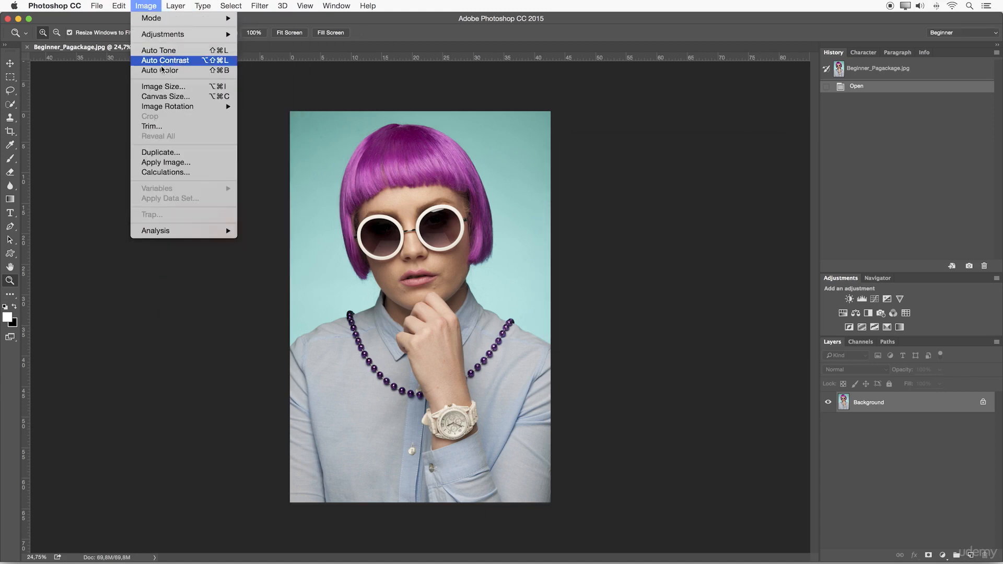
left_click(162, 86)
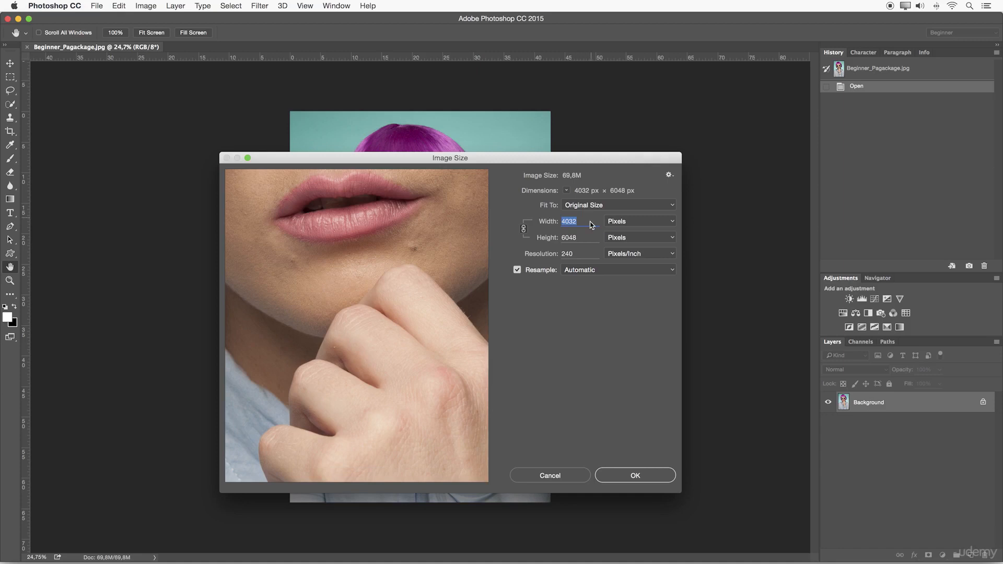
key("Tab")
type("300")
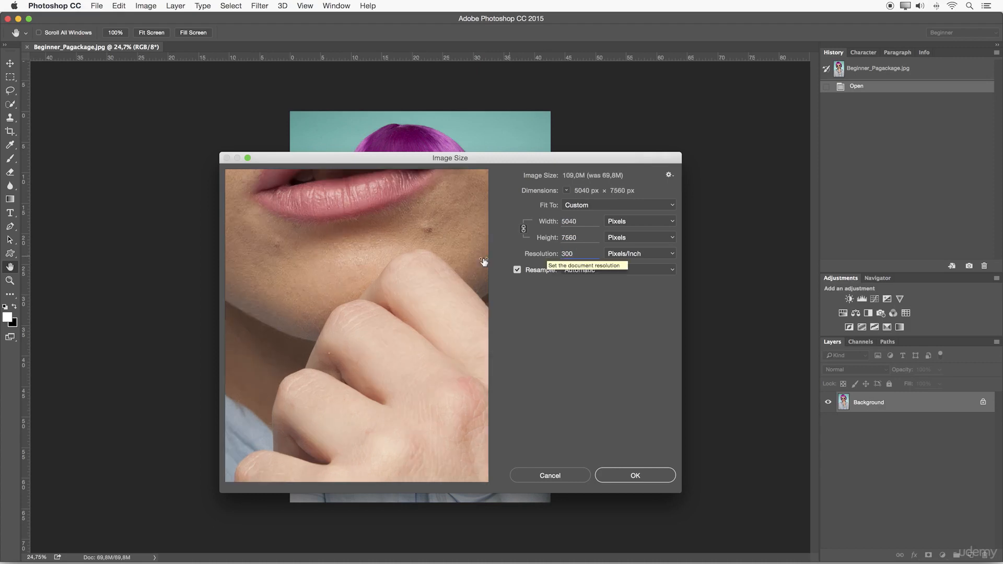
left_click(619, 474)
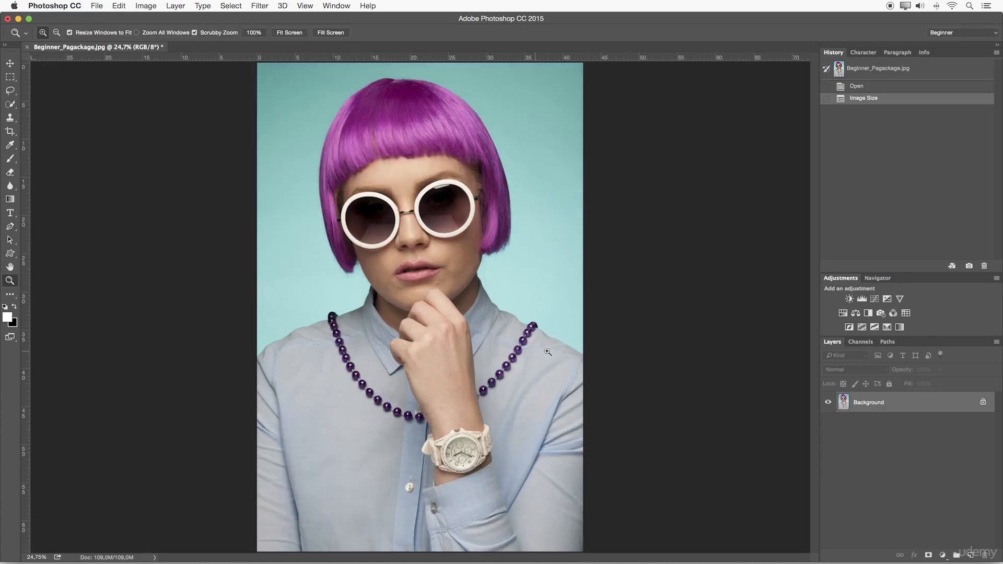
Undock the photo into its own floating window and zoom out to about 8%
left_click_drag(538, 314, 524, 312)
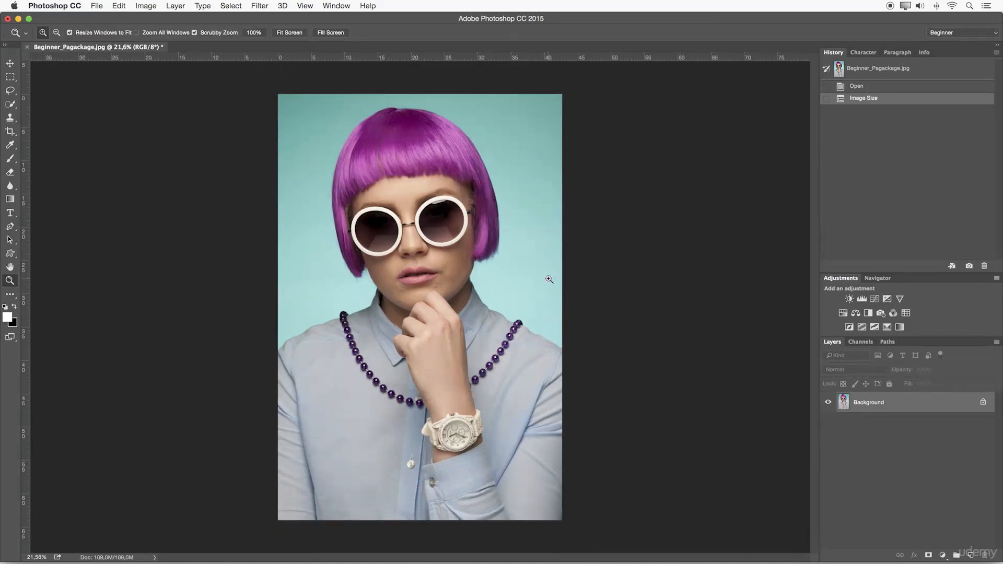
left_click_drag(98, 50, 385, 66)
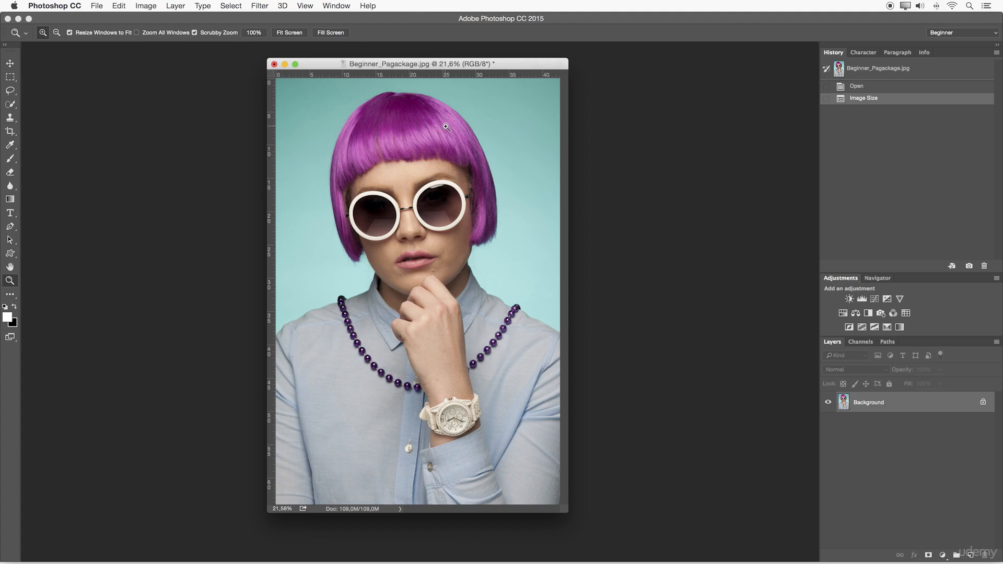
left_click_drag(438, 168, 419, 167)
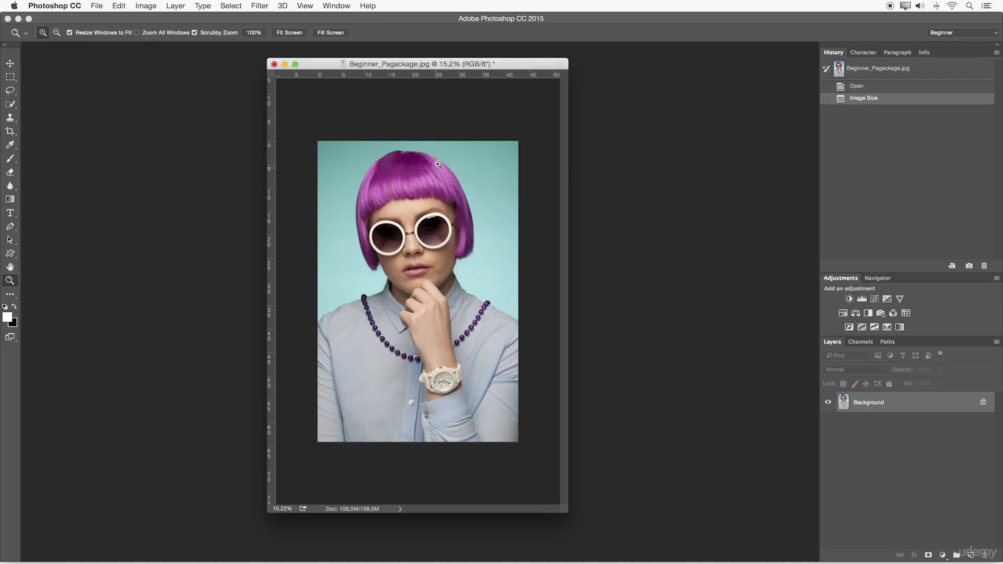
left_click_drag(426, 209, 399, 208)
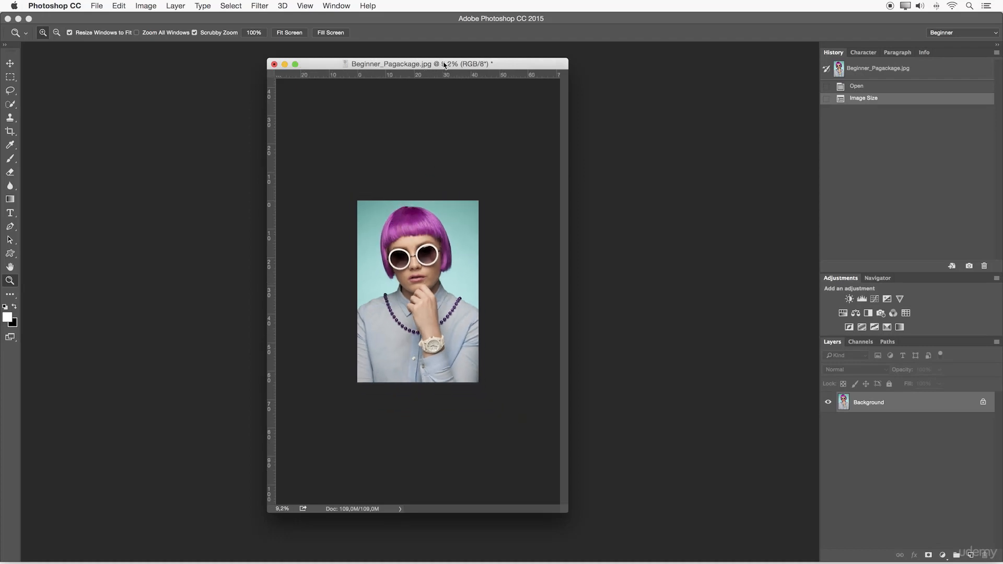
left_click_drag(456, 218, 447, 219)
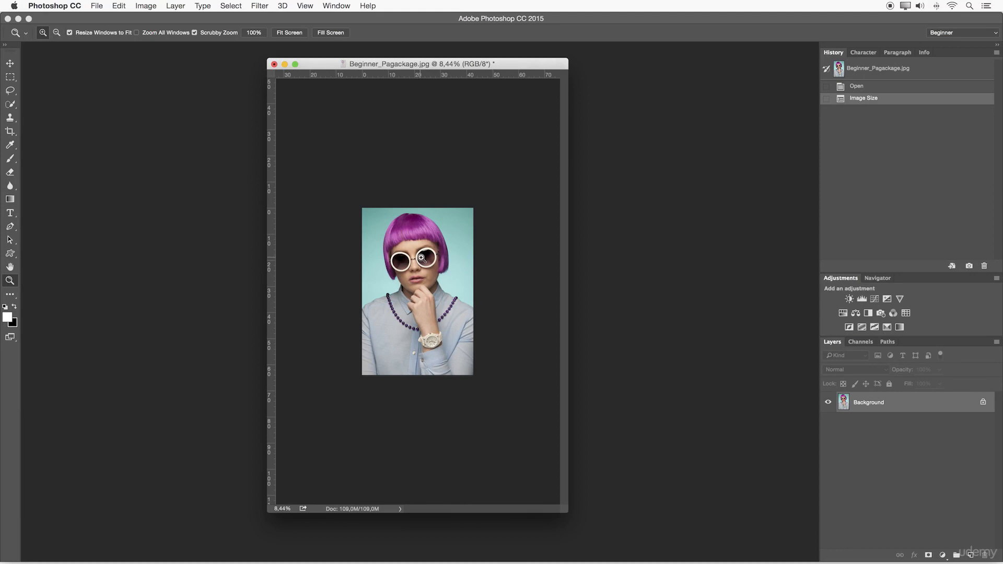
left_click_drag(421, 257, 420, 264)
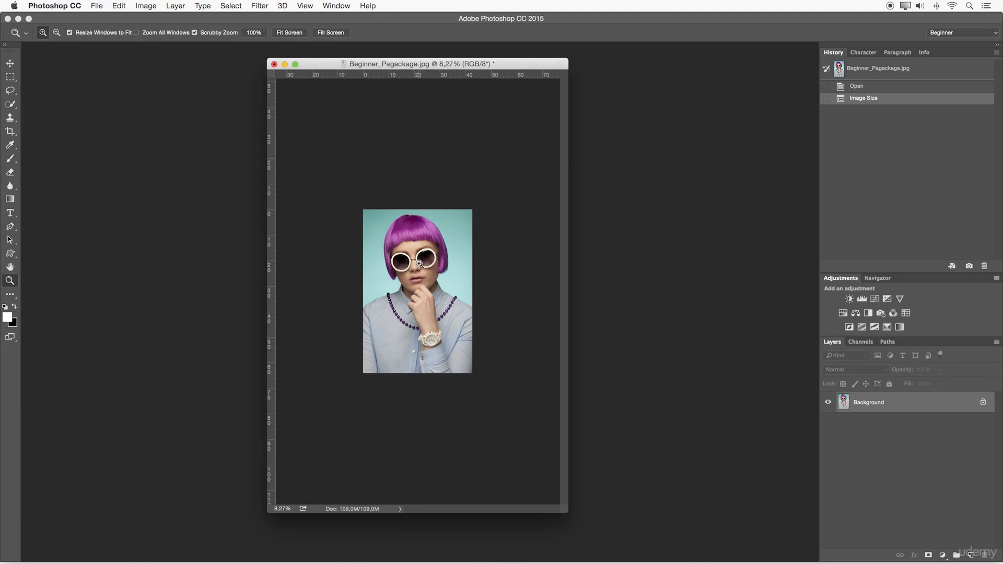
Widen and reposition the floating photo window, and zoom in on the nose and sunglasses to about 211%
left_click_drag(418, 263, 494, 260)
left_click_drag(416, 253, 439, 258)
left_click_drag(568, 513, 789, 508)
left_click_drag(533, 64, 410, 47)
left_click_drag(412, 184, 424, 184)
scroll(381, 146, "down", 10)
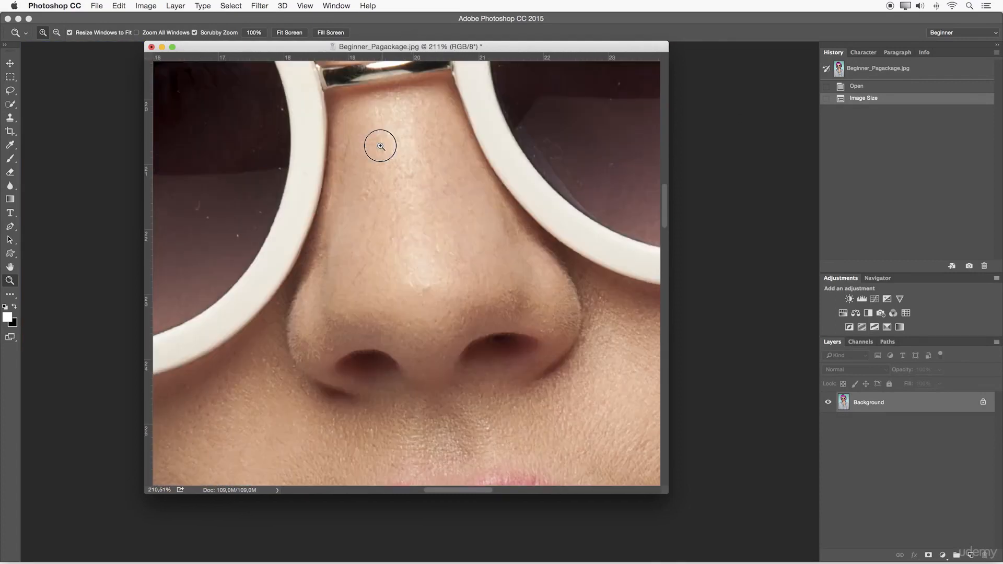
Zoom out from the nose, fit the whole photo on screen, and move its floating window toward the middle of the workspace
left_click_drag(444, 217, 418, 213)
left_click_drag(487, 172, 459, 173)
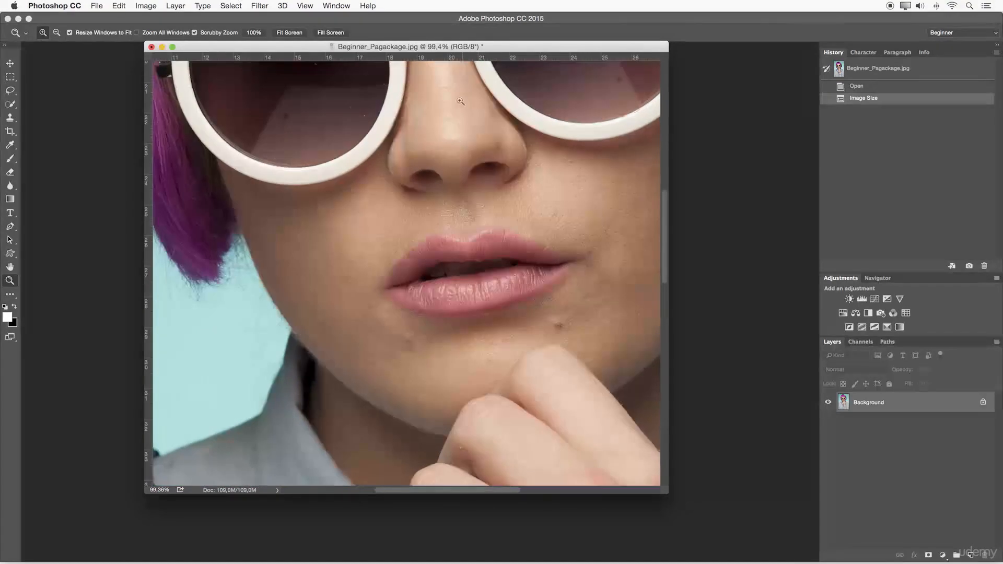
left_click_drag(432, 100, 428, 131)
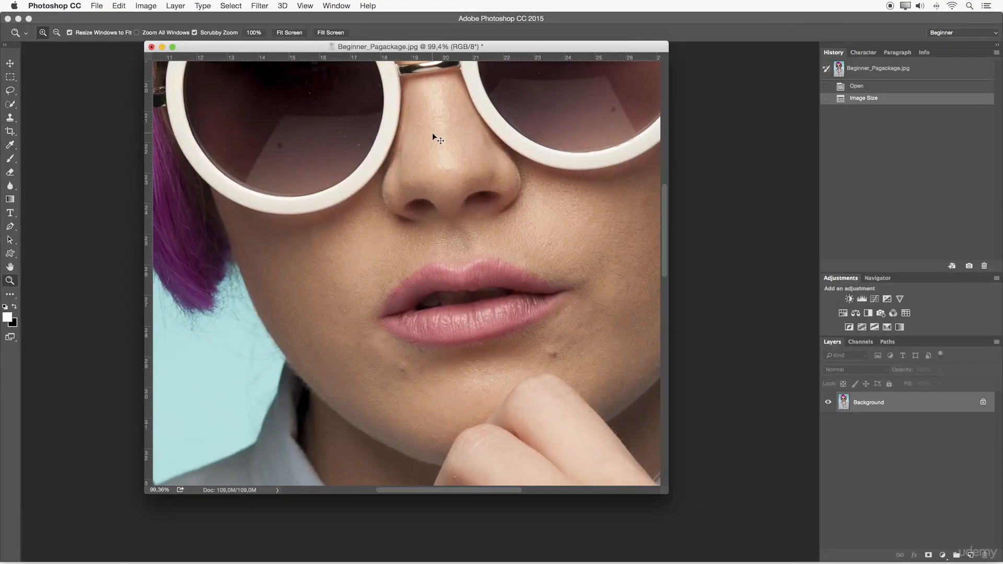
key("super+0")
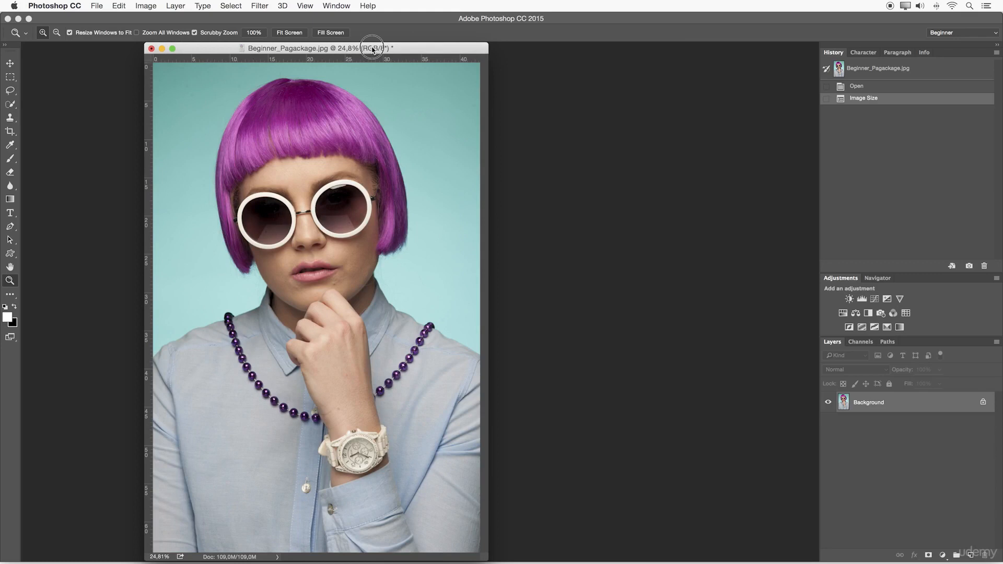
left_click_drag(375, 44, 467, 45)
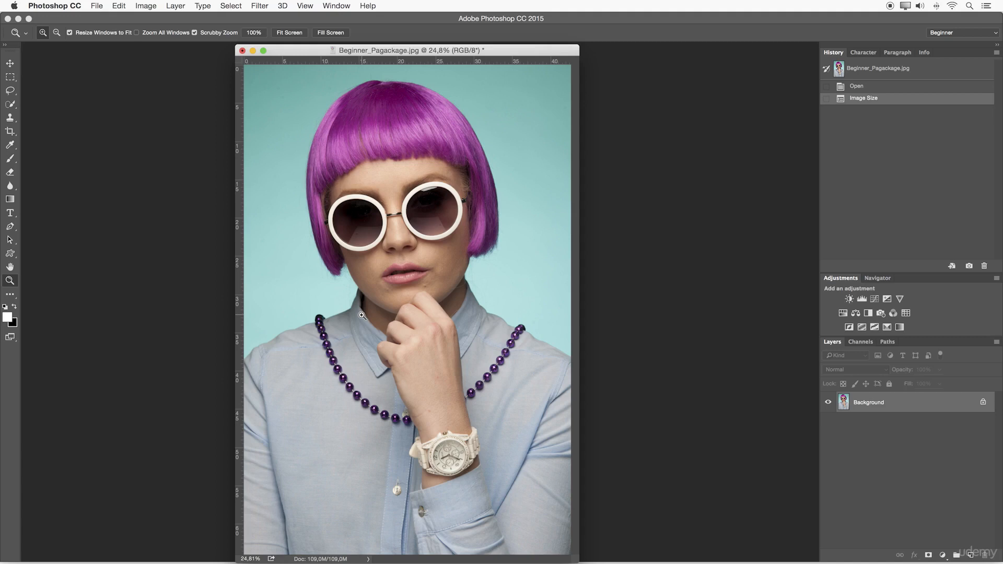
key("super+0")
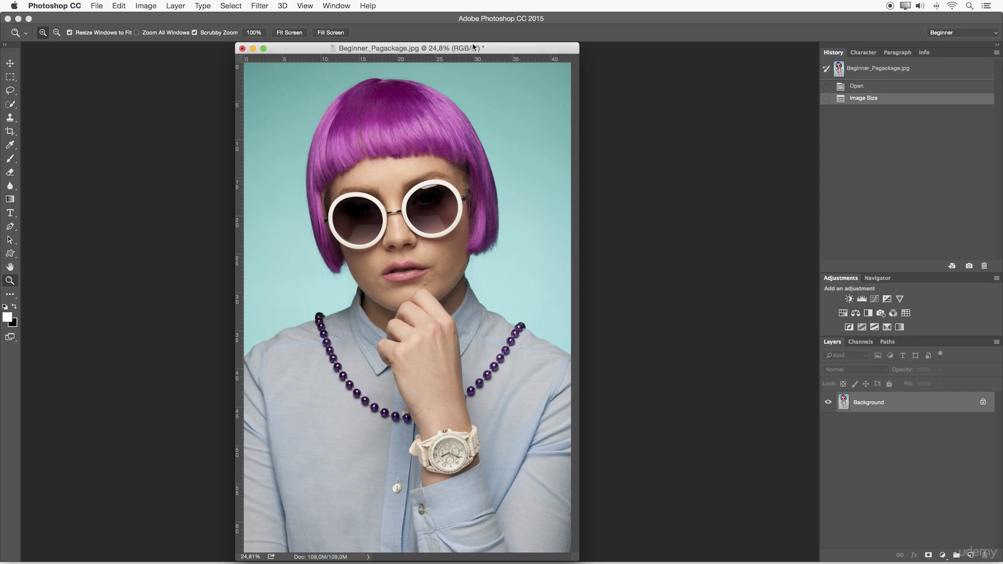
Check the photo's dimensions and resolution, and switch the document window's status information to Document Profile and on to Document Dimensions
left_click(331, 557)
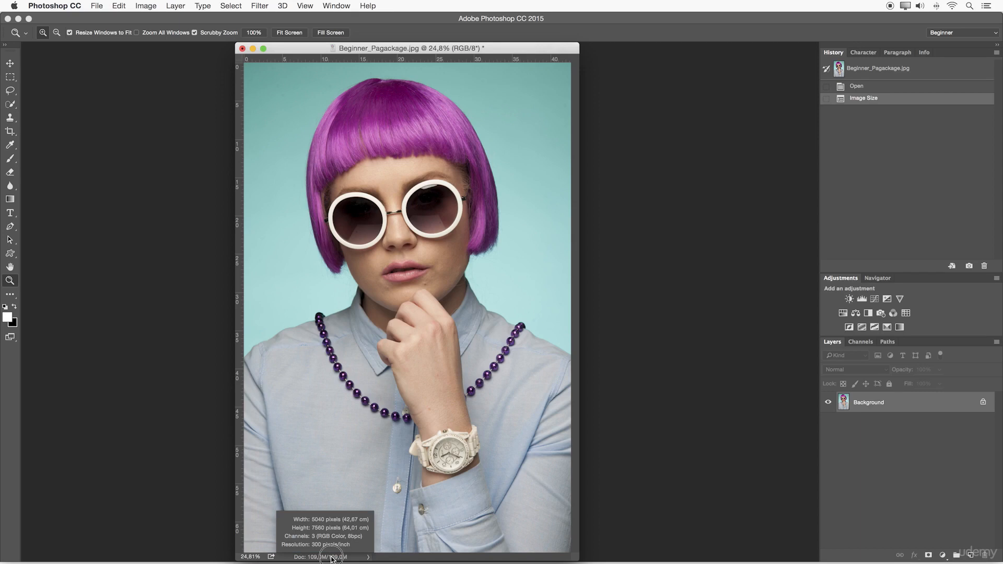
left_click(367, 557)
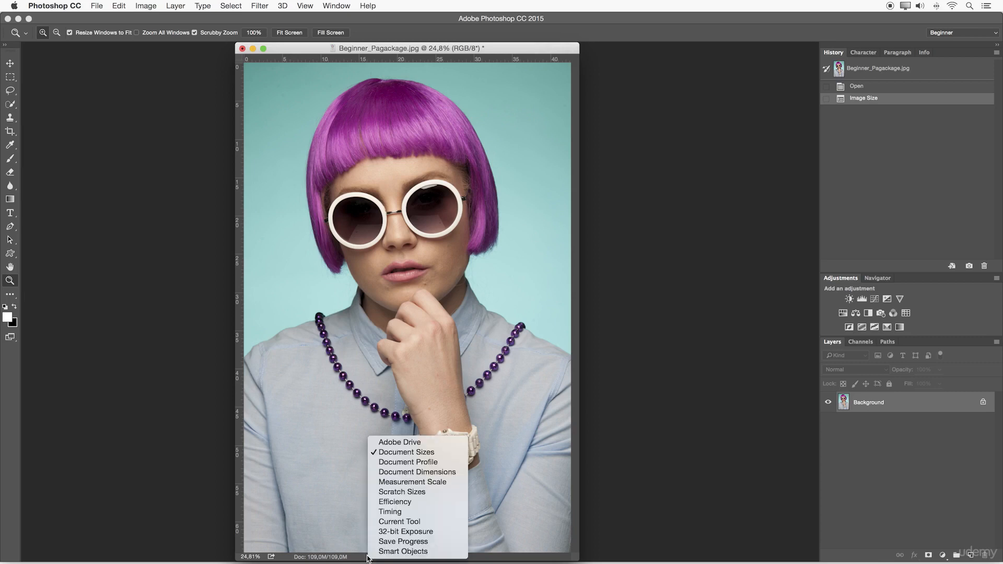
left_click(428, 463)
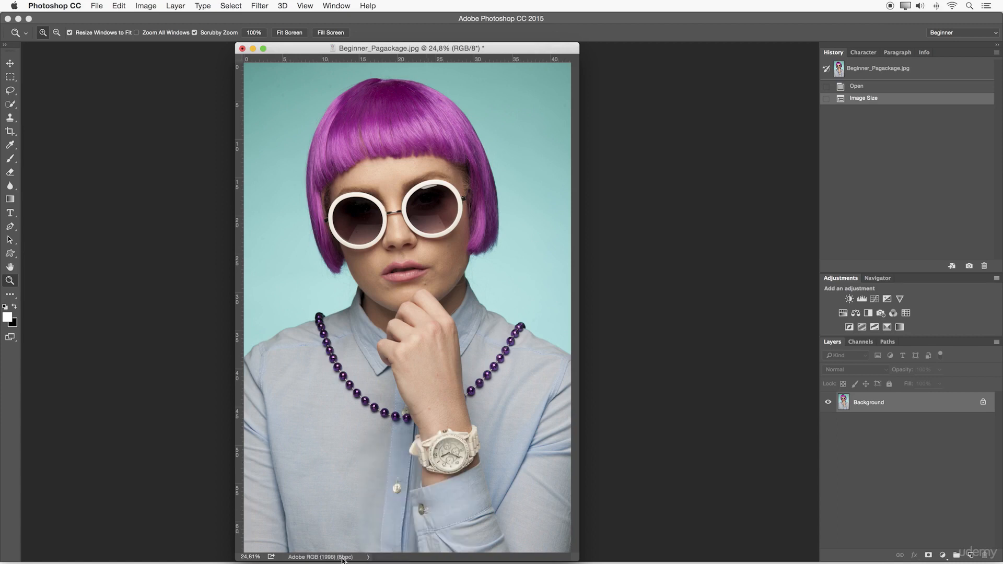
left_click(368, 556)
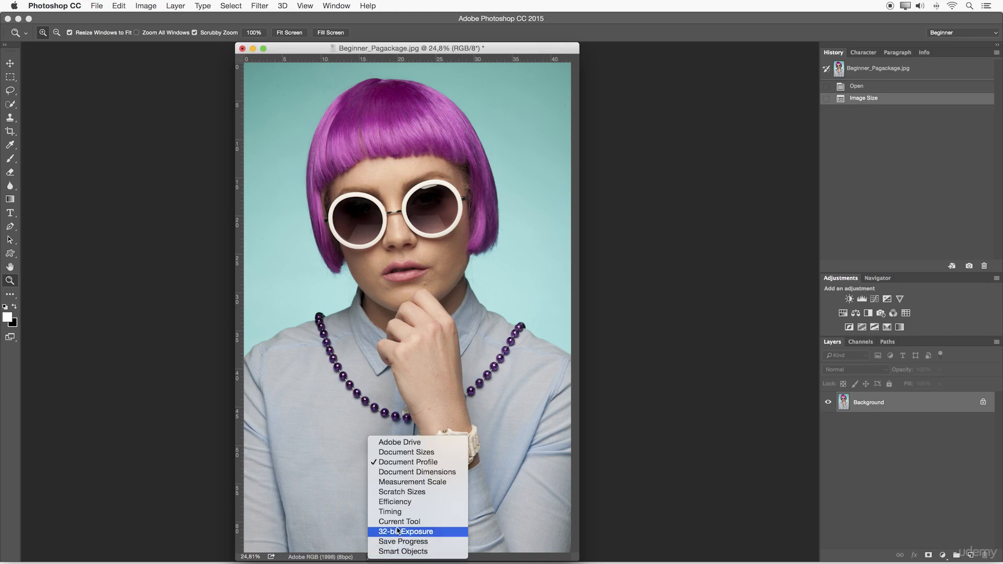
left_click(413, 473)
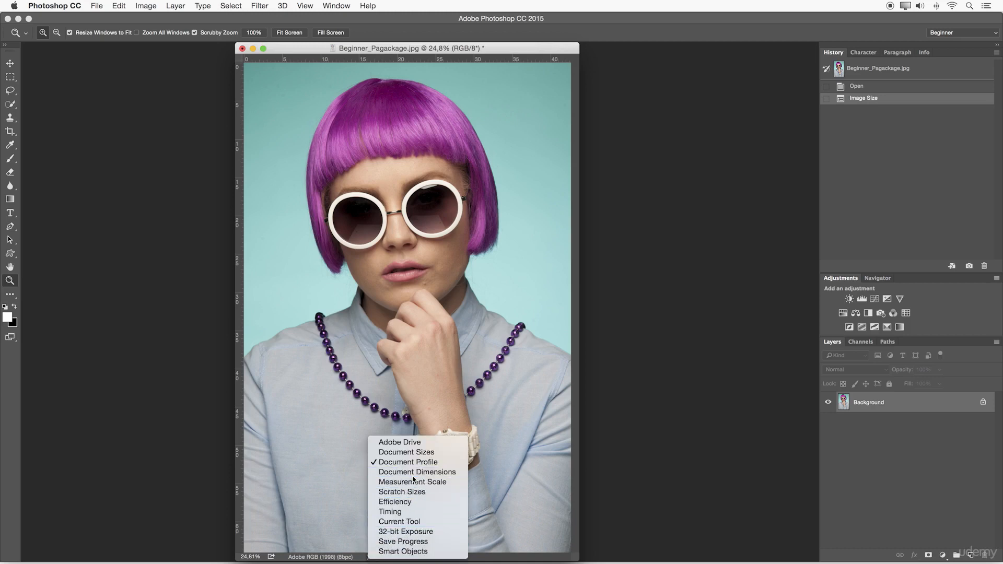